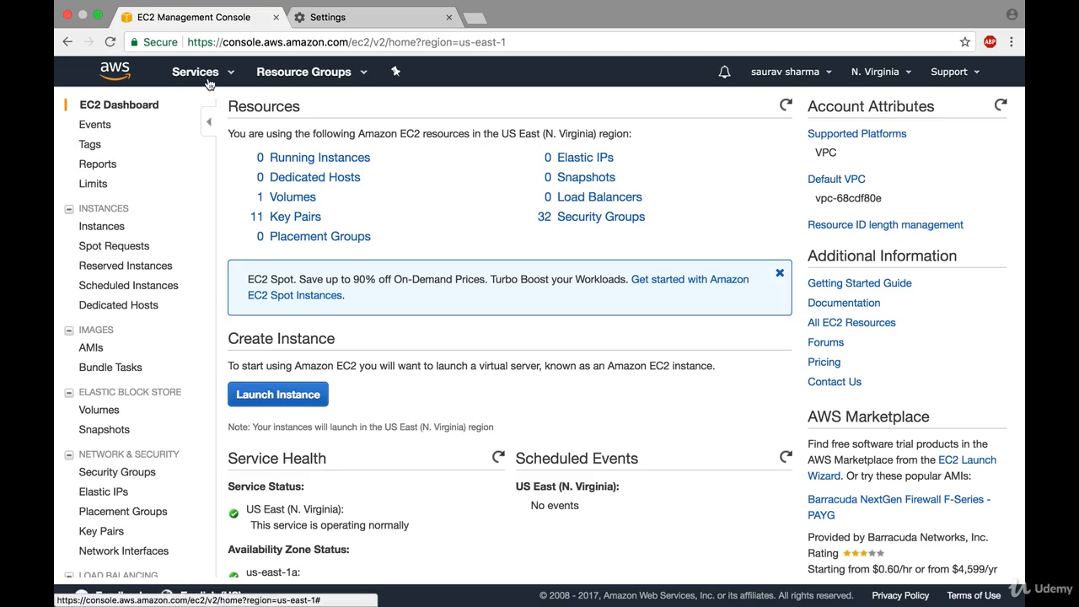
- Open the CloudFormation service and start creating a new stack
click(207, 77)
text(cloud)
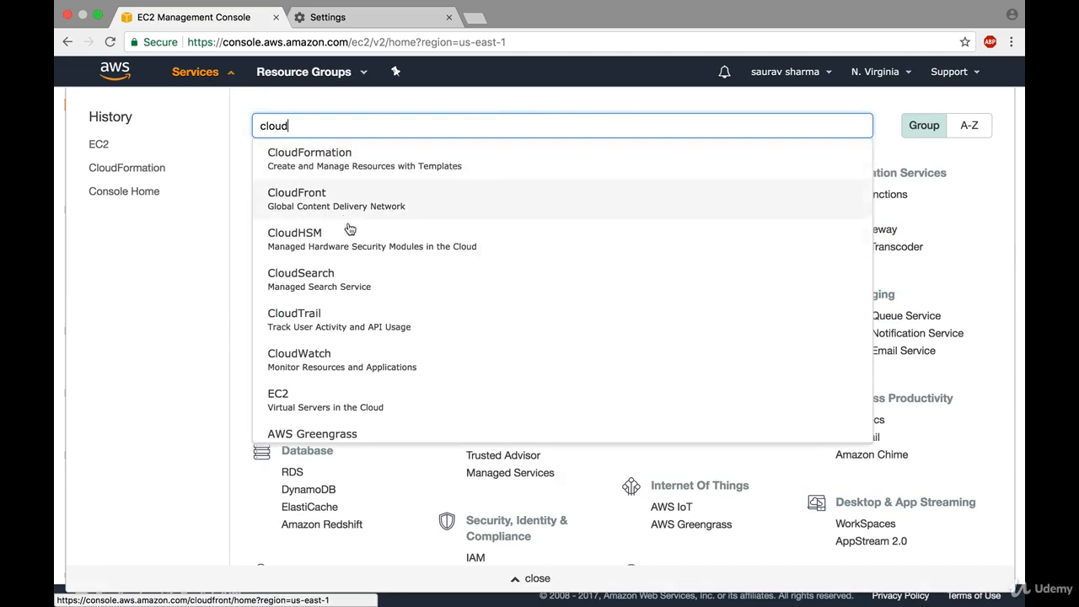
click(351, 152)
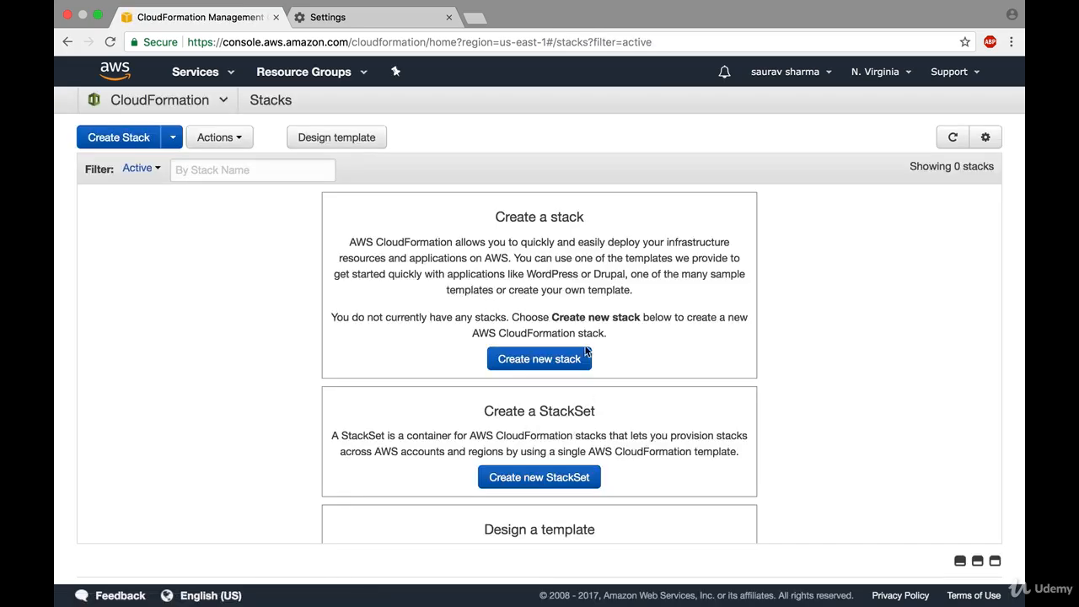
scroll(477, 338, down, 3)
scroll(478, 338, down, 3)
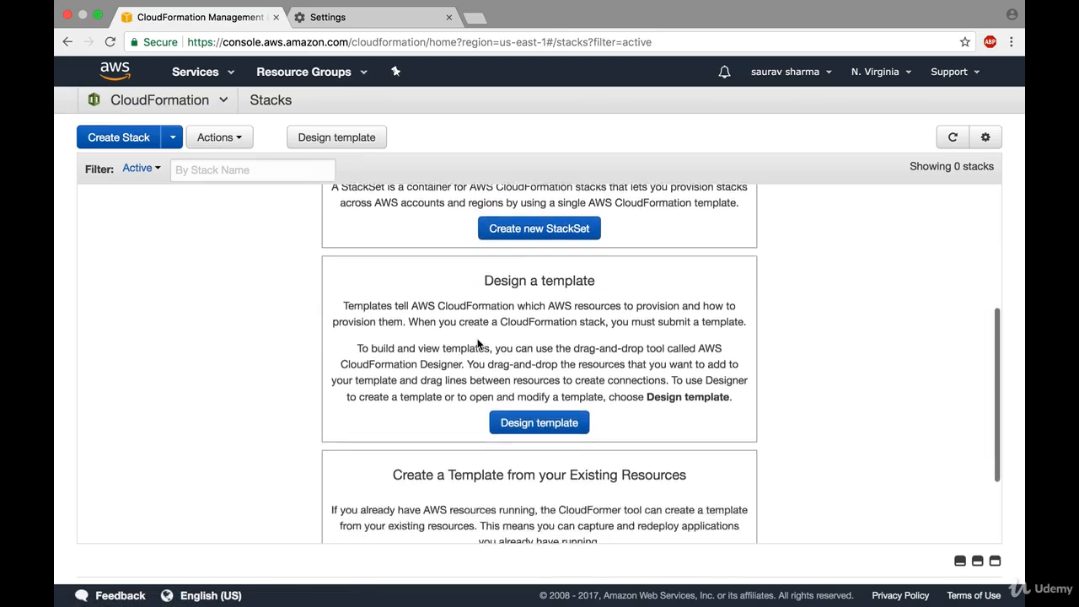
scroll(477, 338, up, 6)
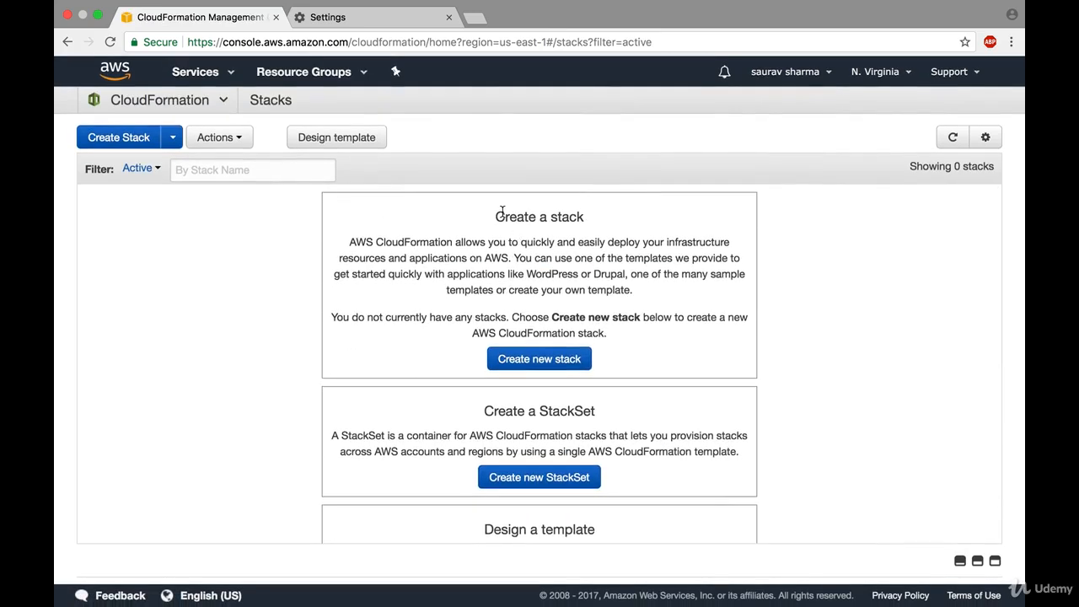
click(546, 365)
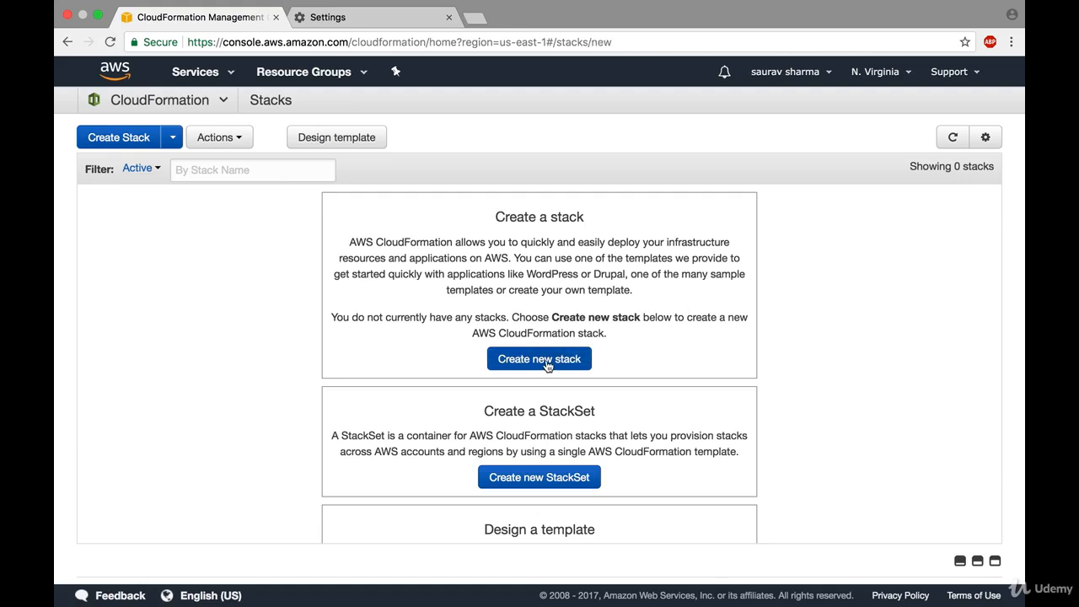
scroll(548, 366, down, 1)
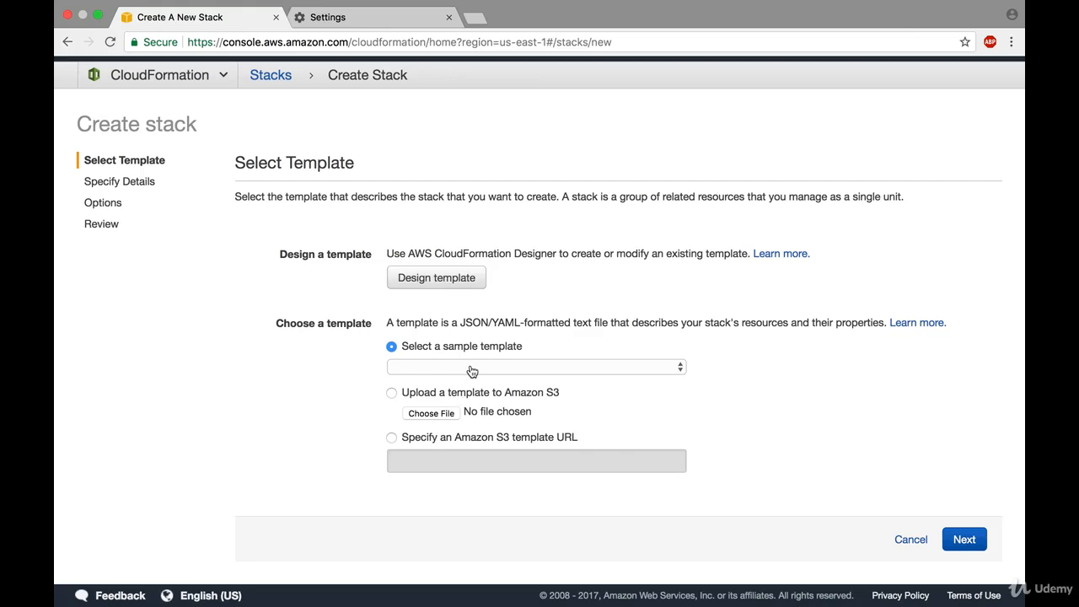
click(434, 412)
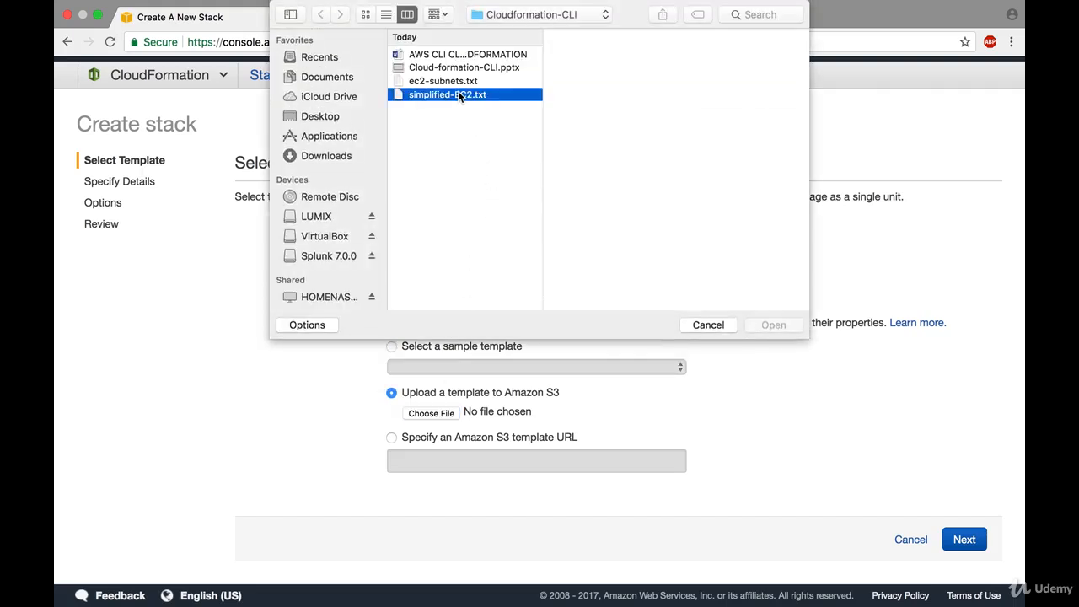
double_click(458, 94)
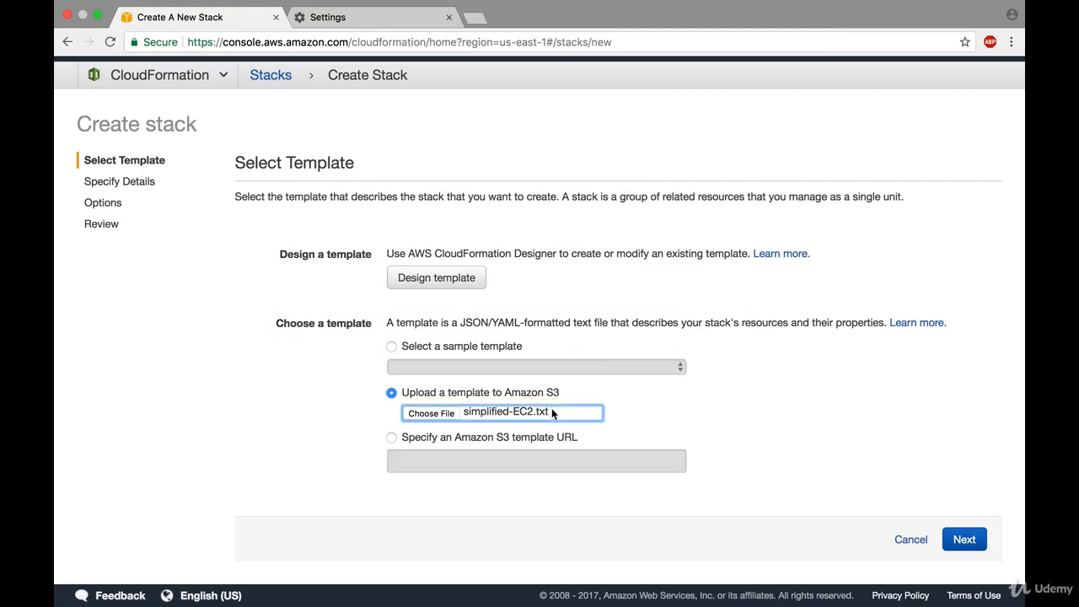
click(476, 414)
click(708, 324)
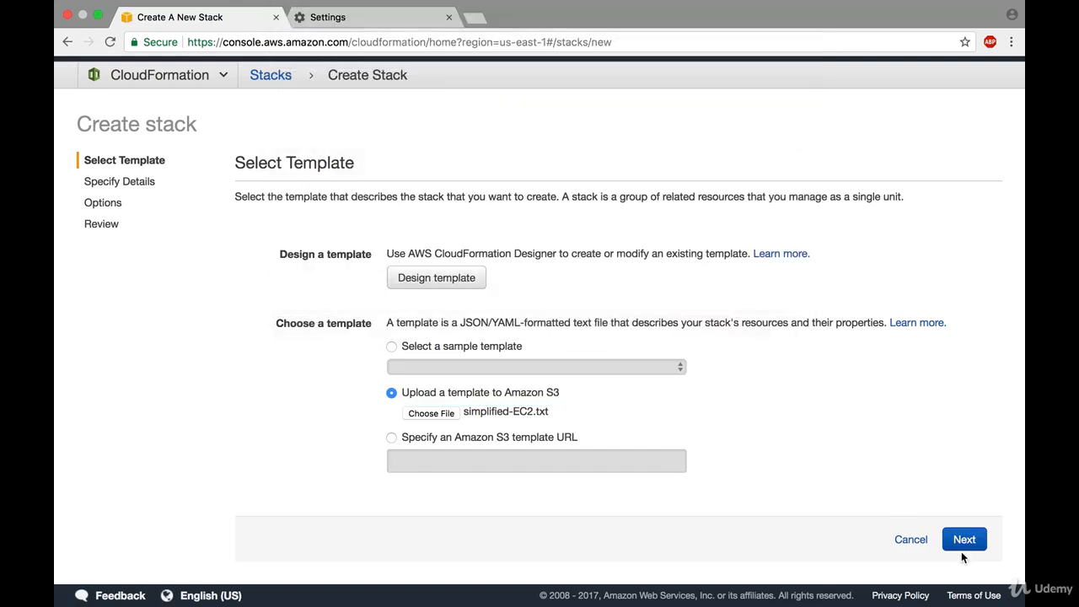
click(965, 540)
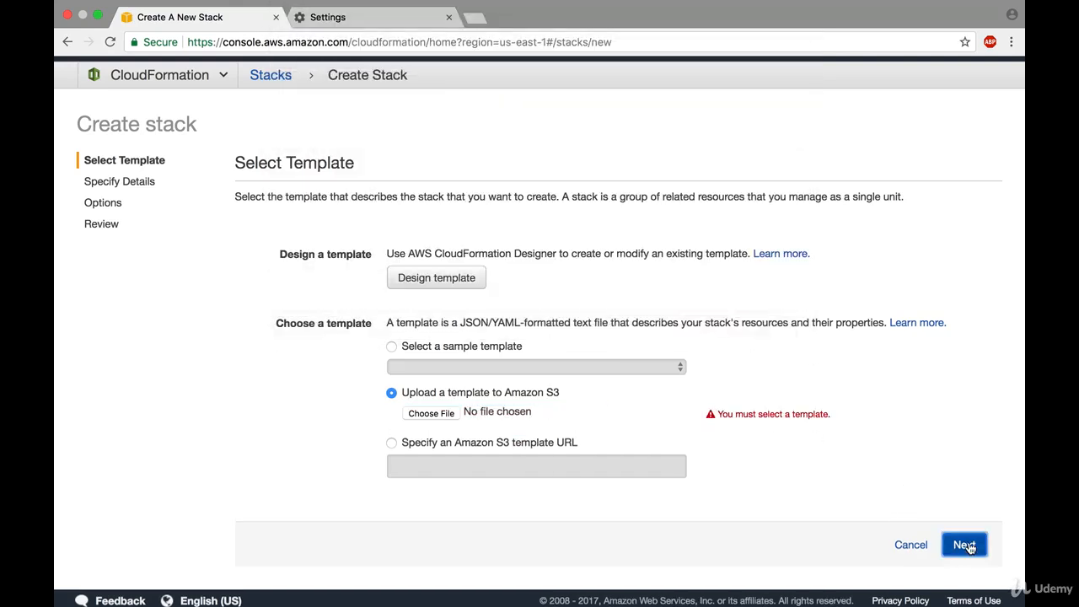
- Choose simplified-EC2.txt as the template to upload to Amazon S3 and continue to the stack details
click(446, 414)
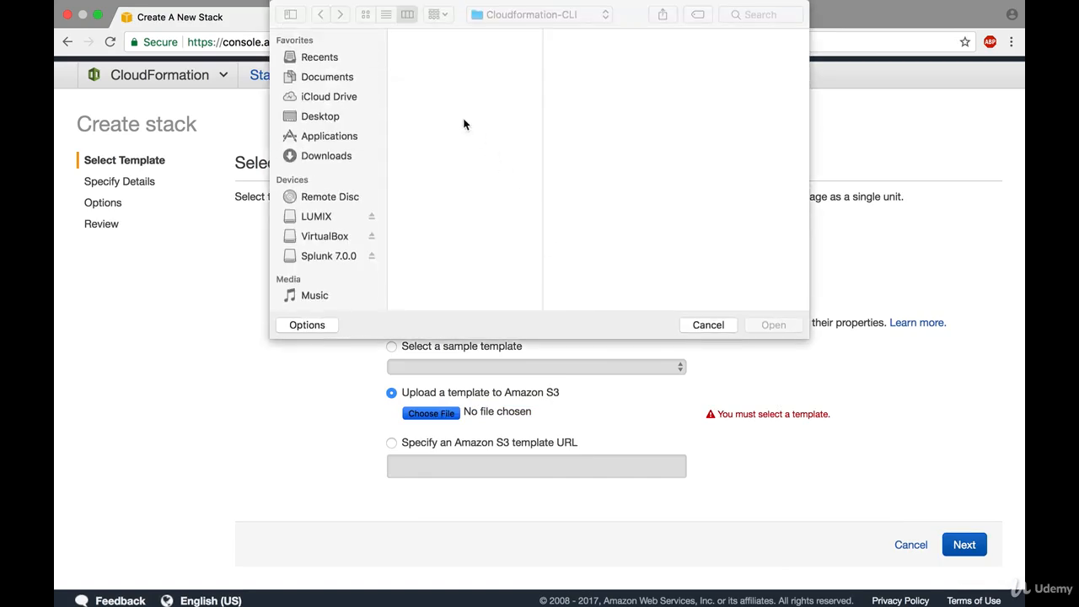
click(441, 93)
key(Return)
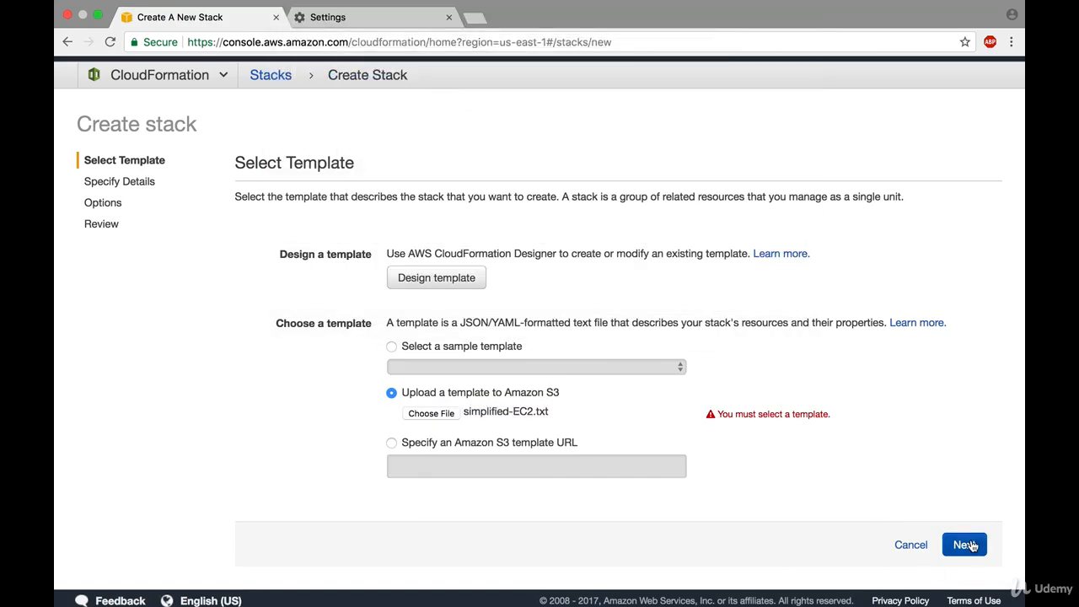
click(970, 542)
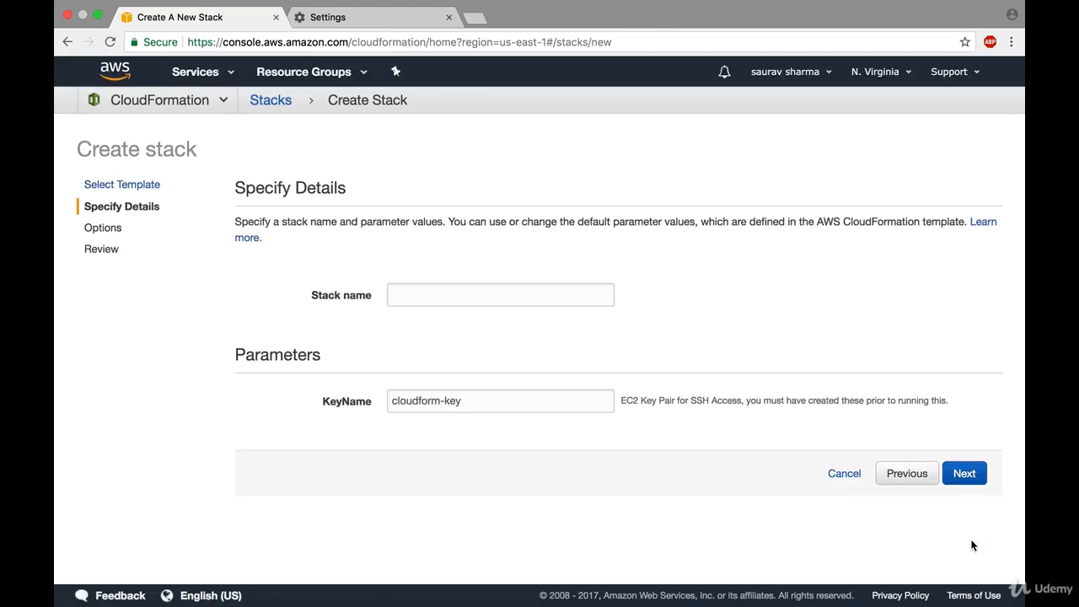
- Name the new stack MyStack
click(489, 297)
text(My)
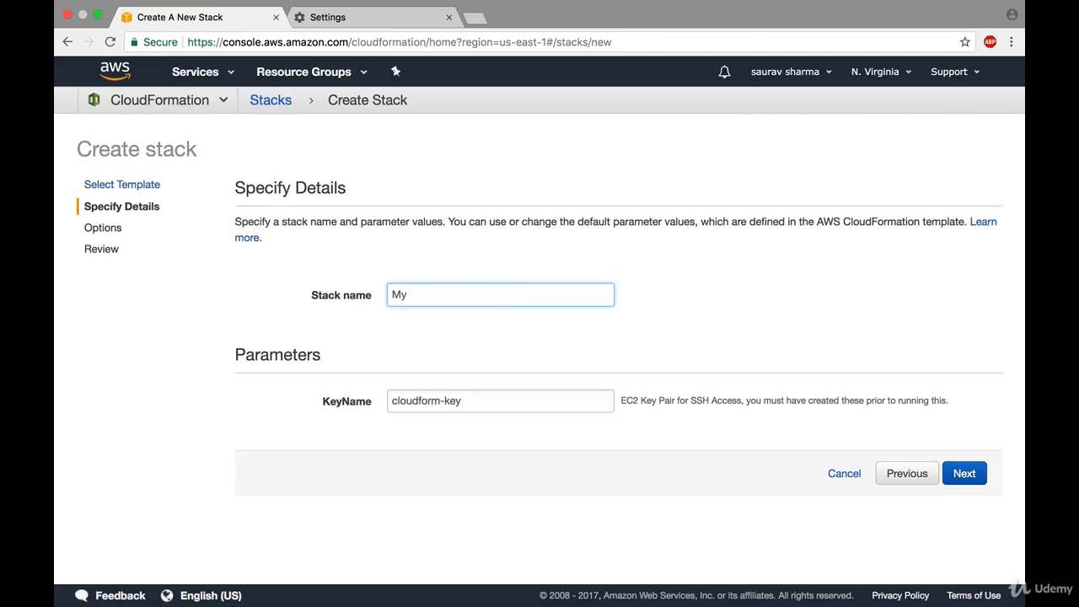
text(Stack)
- Examine the KeyName parameter, its default value and its key pair description
drag(231, 353, 335, 374)
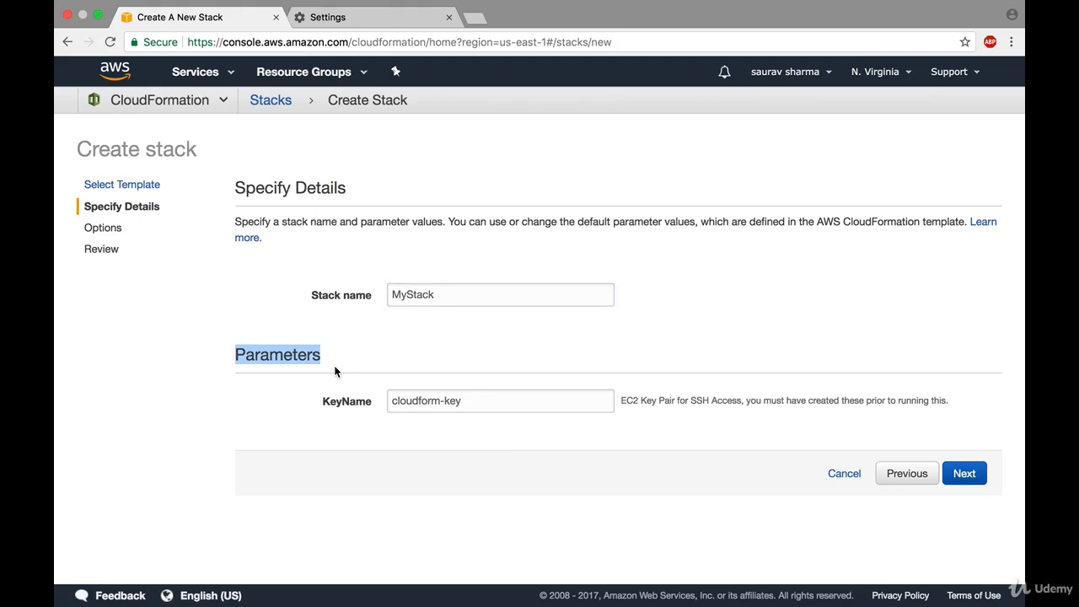
click(451, 401)
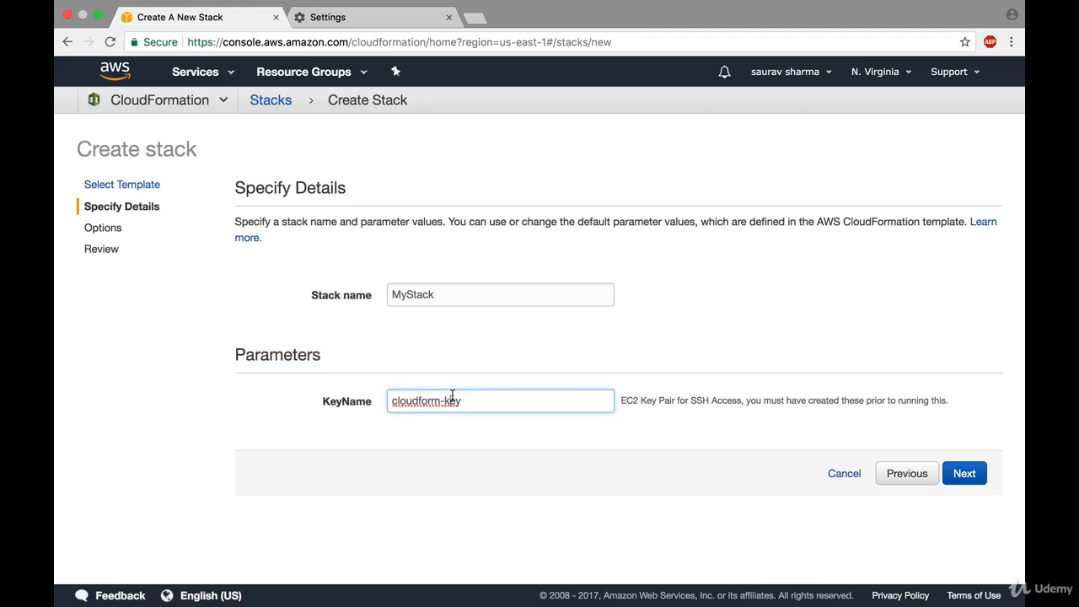
drag(465, 400, 307, 400)
click(466, 424)
click(469, 401)
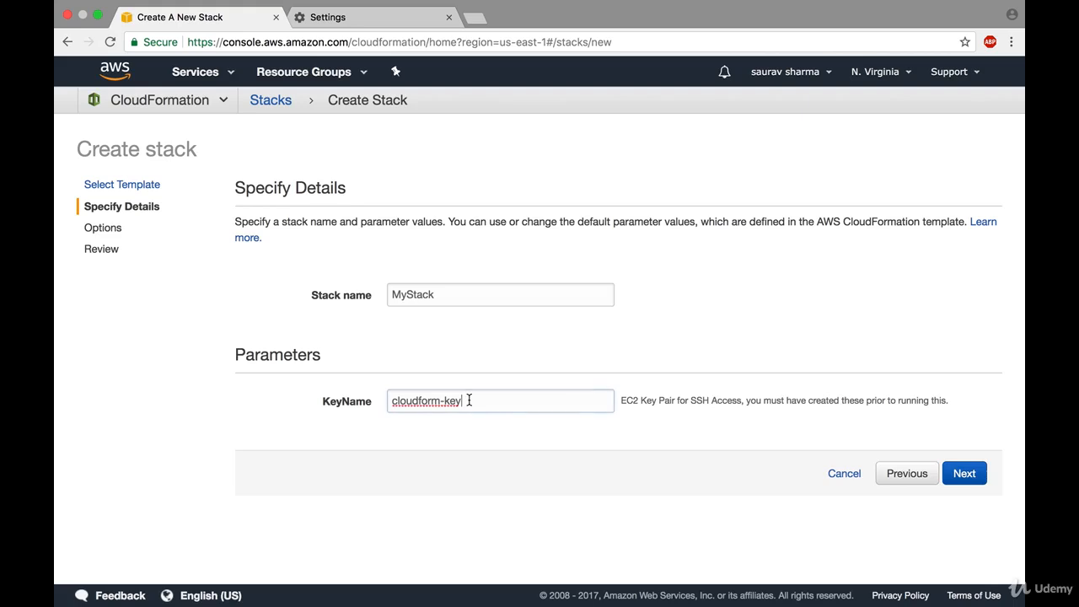
click(643, 400)
drag(487, 404, 393, 403)
key(Right)
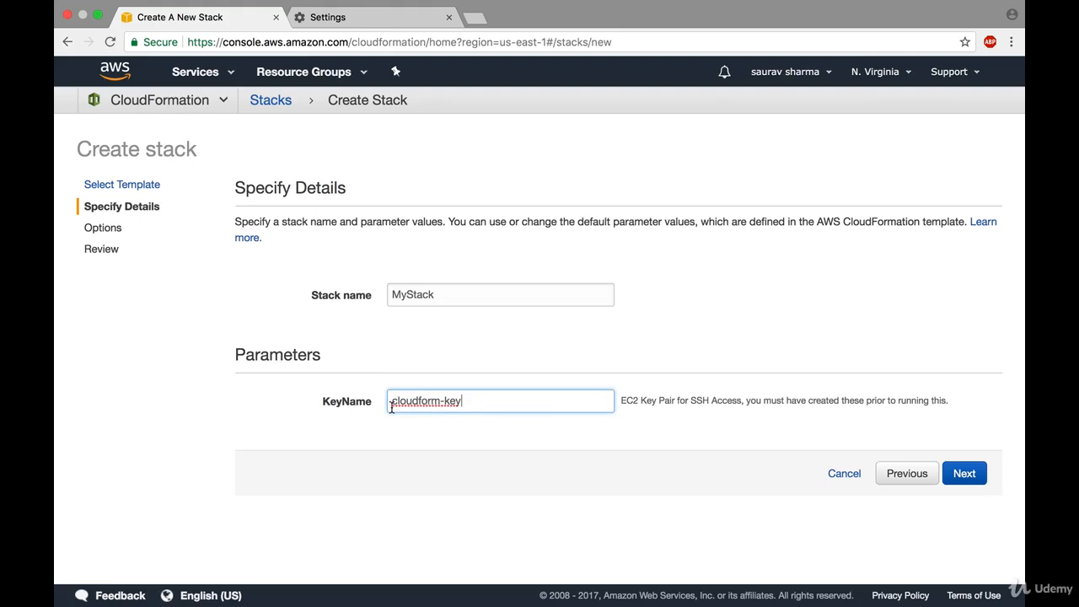
drag(465, 401, 387, 401)
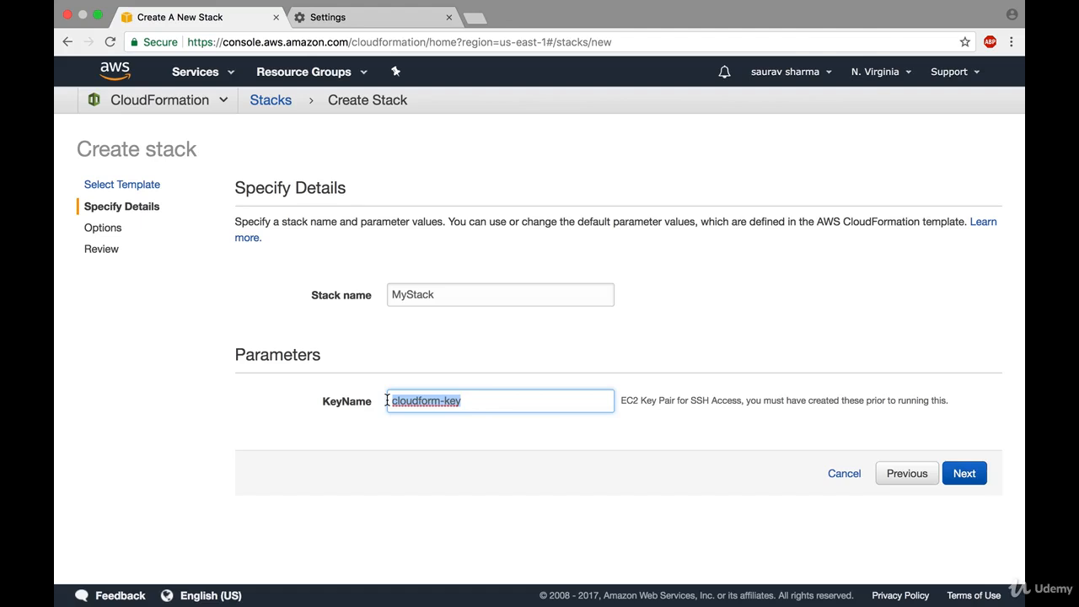
text(mykey)
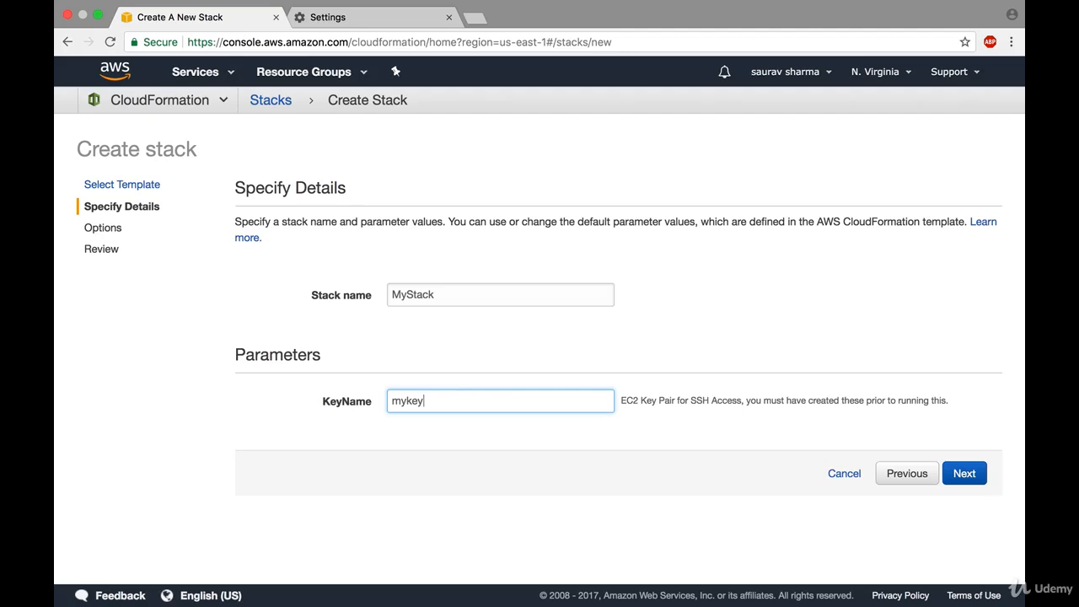
key(BackSpace)
key(BackSpace)
key(BackSpace)
key(BackSpace)
key(BackSpace)
click(571, 343)
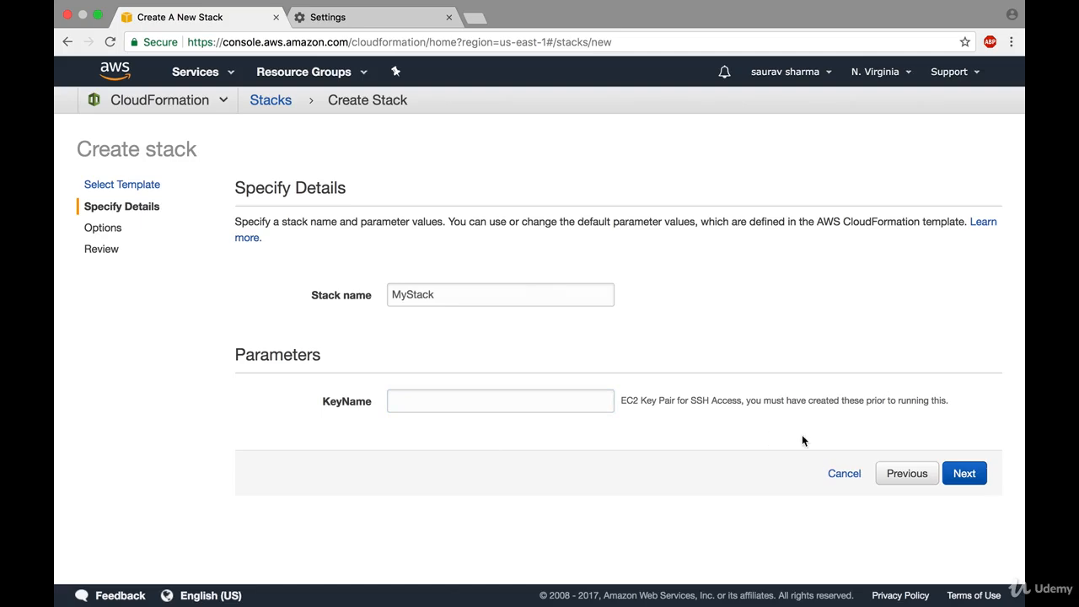
click(894, 475)
click(961, 562)
- Continue past the stack details, leave the tags and IAM role unset, and create the stack from the review page
click(981, 480)
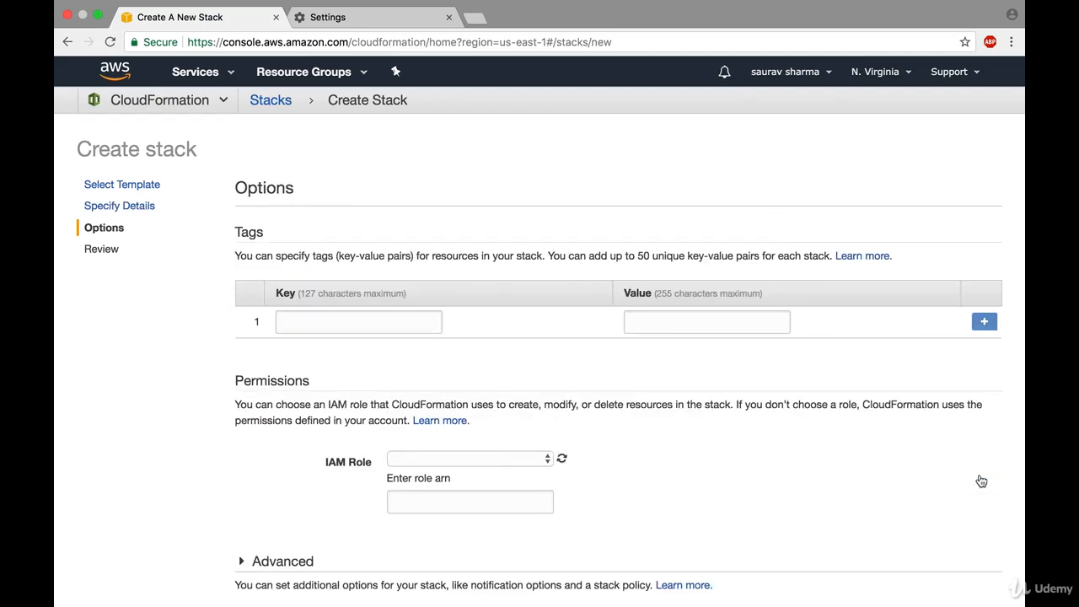
scroll(463, 414, down, 2)
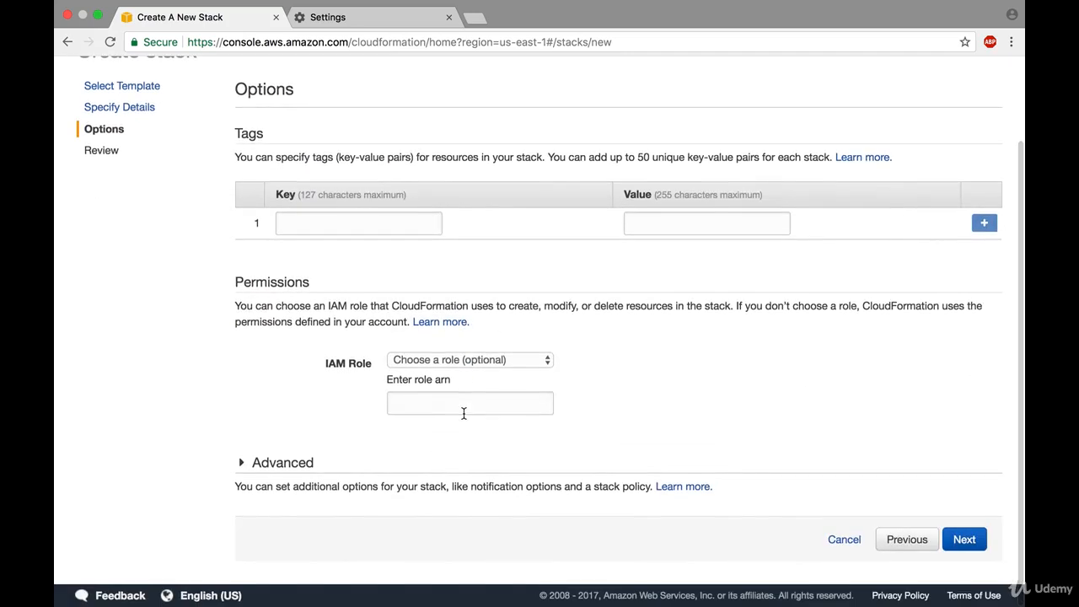
scroll(767, 465, down, 1)
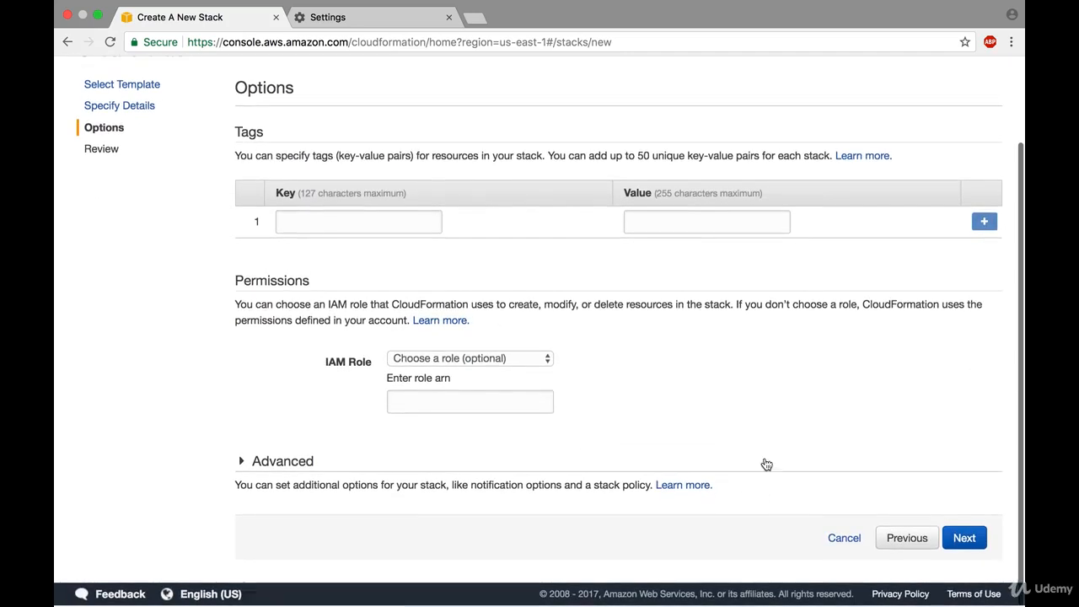
click(965, 538)
scroll(965, 547, down, 3)
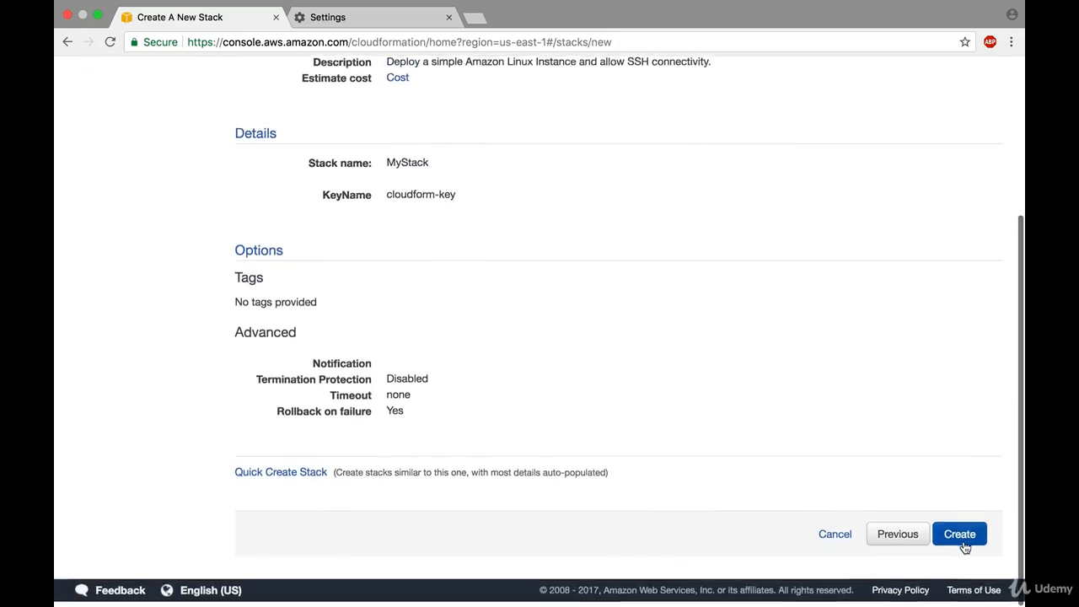
click(965, 547)
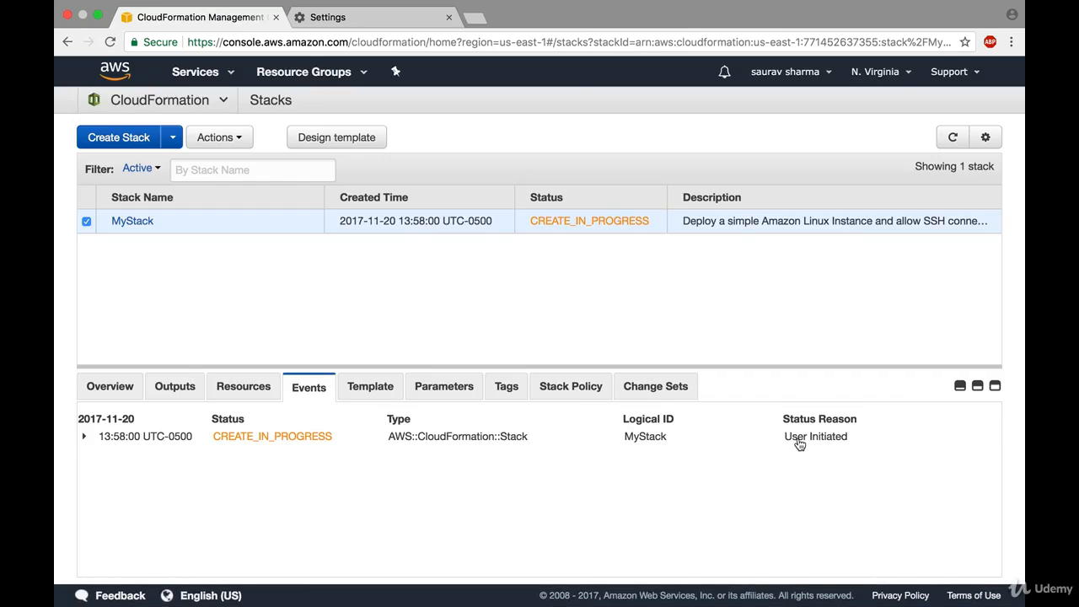
- Refresh the stack list and open the details of MyStack
drag(530, 222, 666, 237)
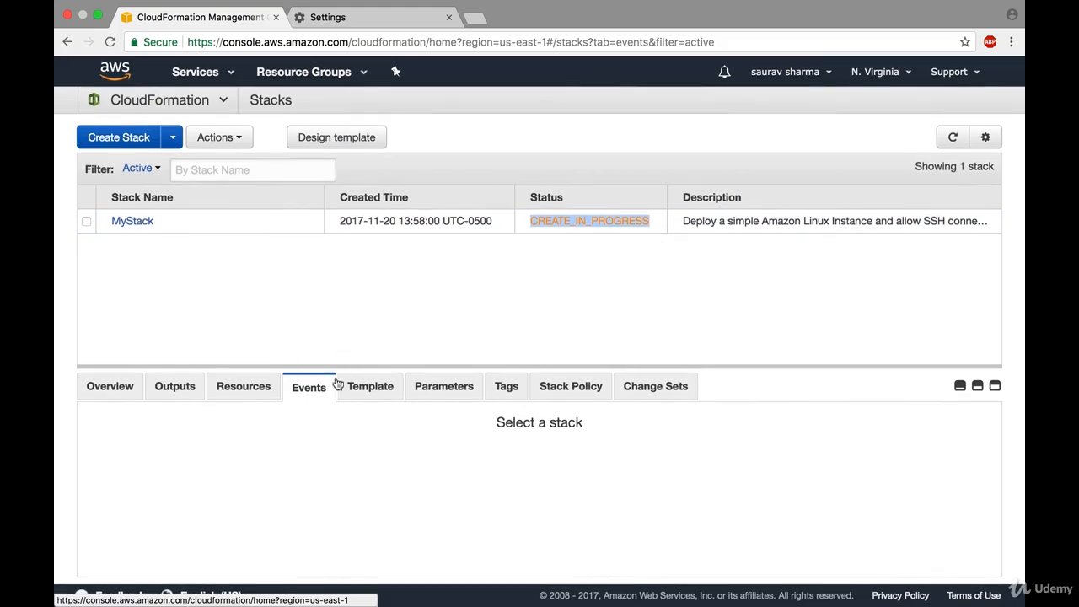
click(952, 137)
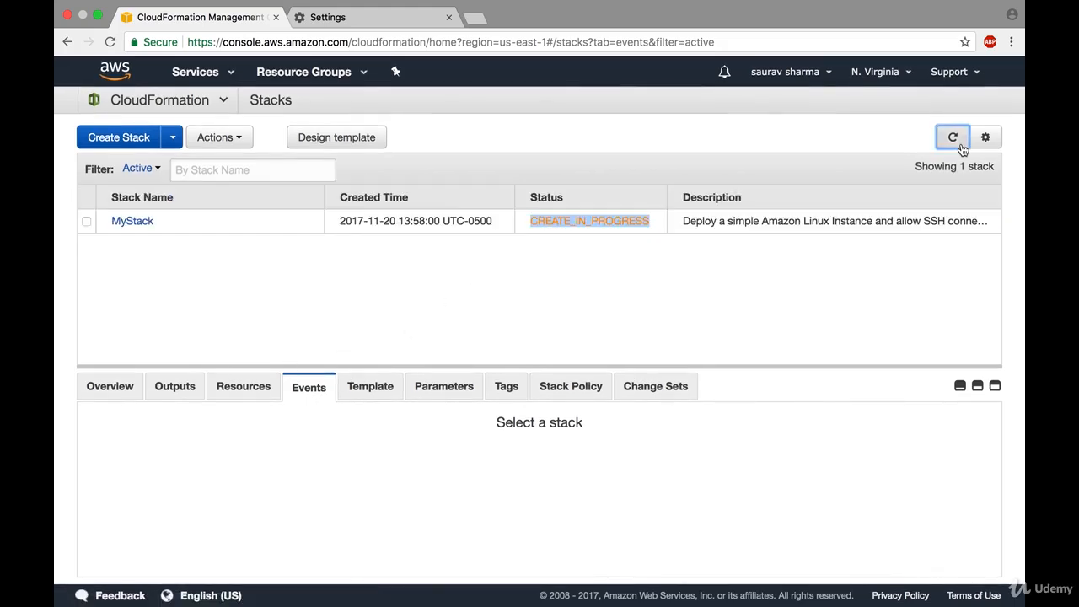
click(137, 224)
- Examine MyStack's creation status and events, expanding the SimpleInstanceSg security group's 13:58:05 and 13:58:08 entries
scroll(234, 414, down, 3)
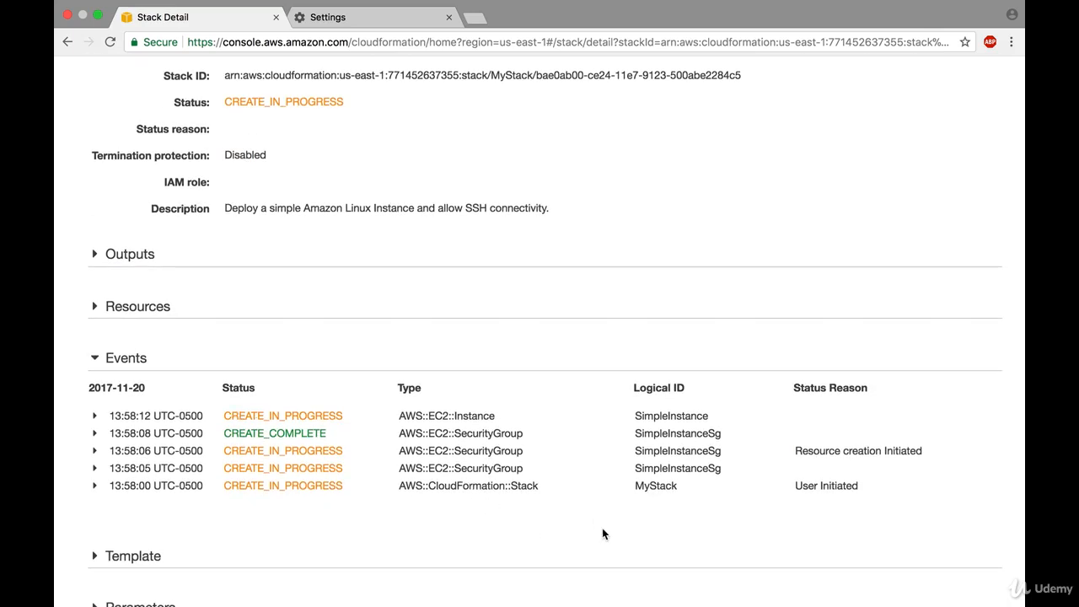
scroll(585, 568, up, 3)
scroll(585, 568, down, 8)
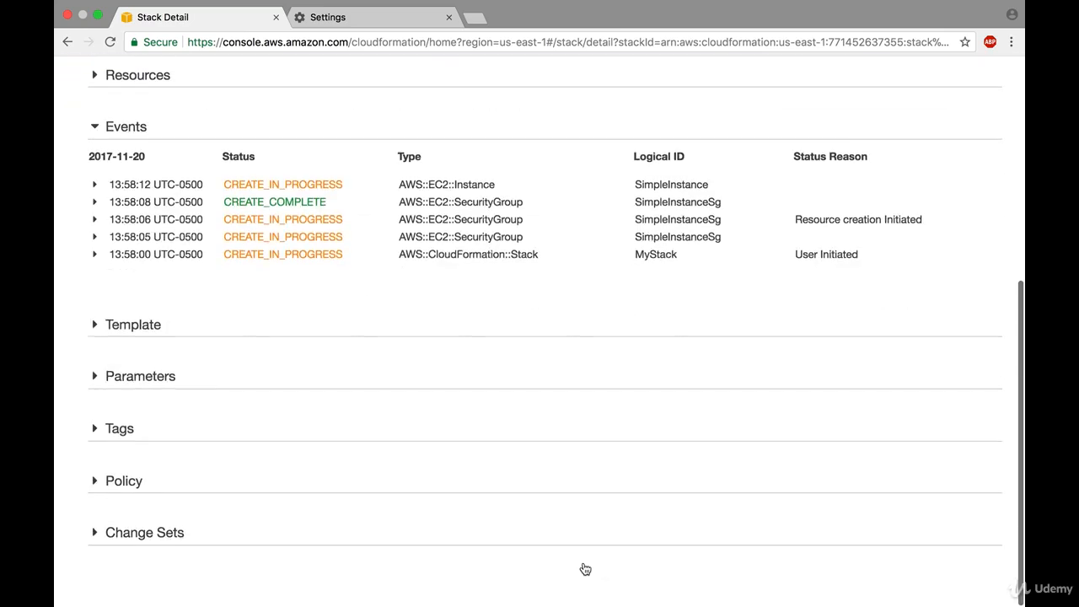
click(527, 240)
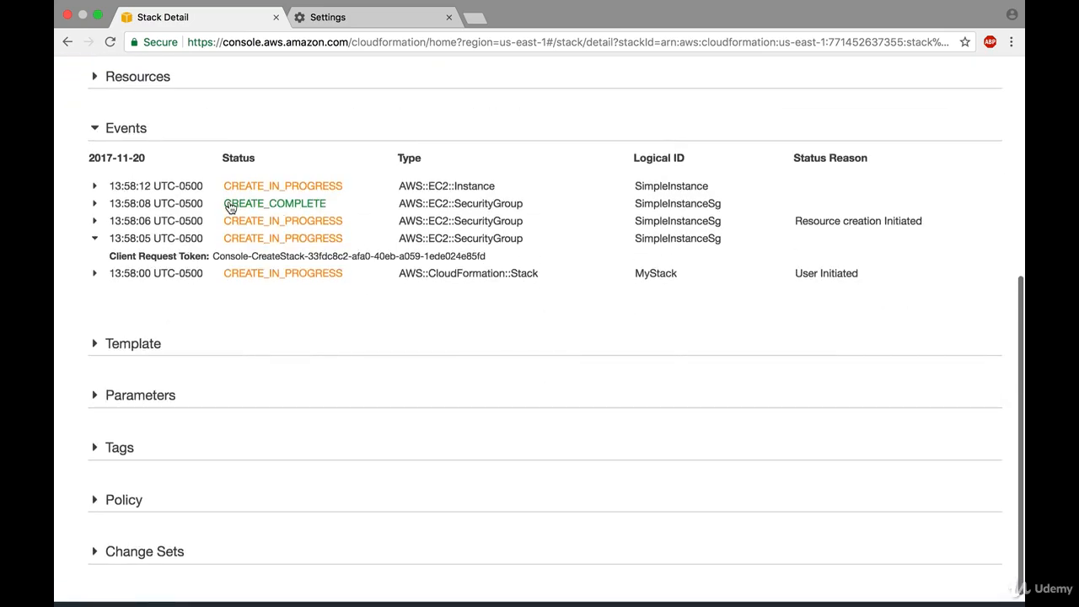
drag(231, 206, 455, 206)
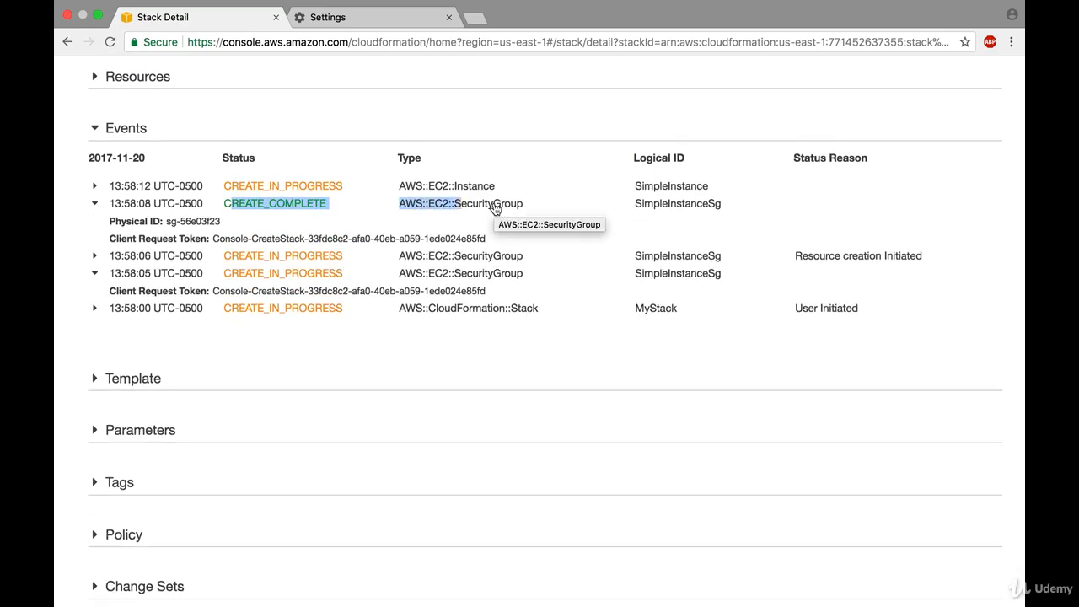
click(472, 338)
scroll(472, 339, up, 4)
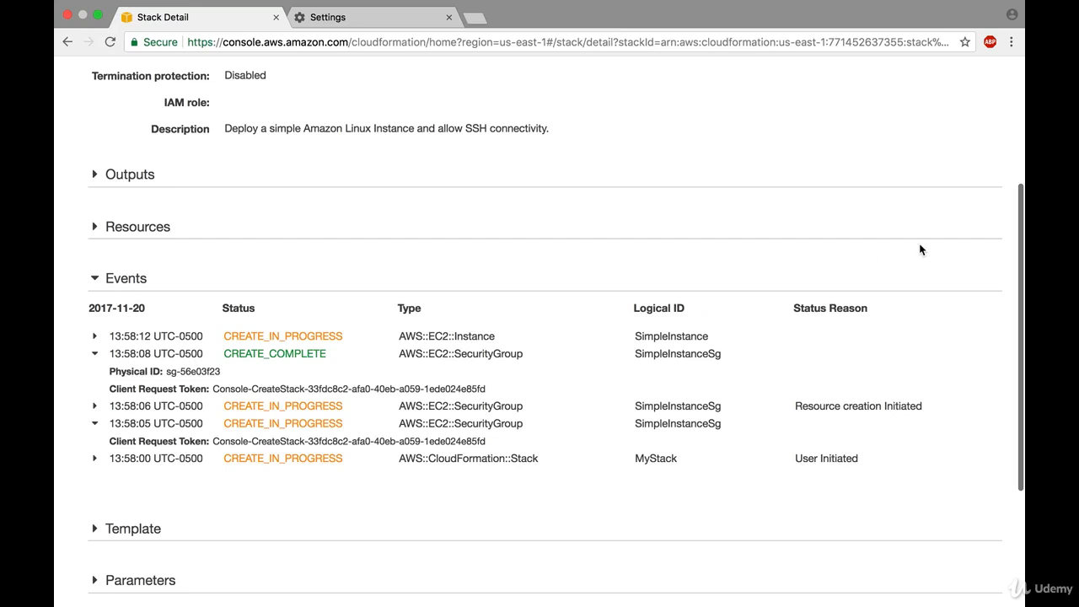
scroll(919, 243, up, 1)
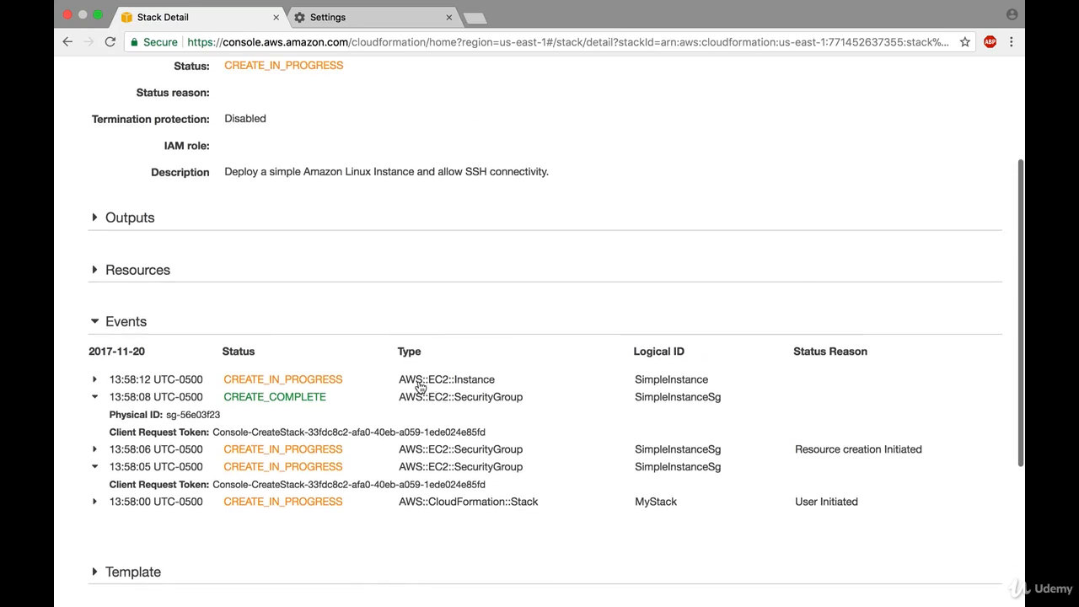
scroll(337, 378, up, 4)
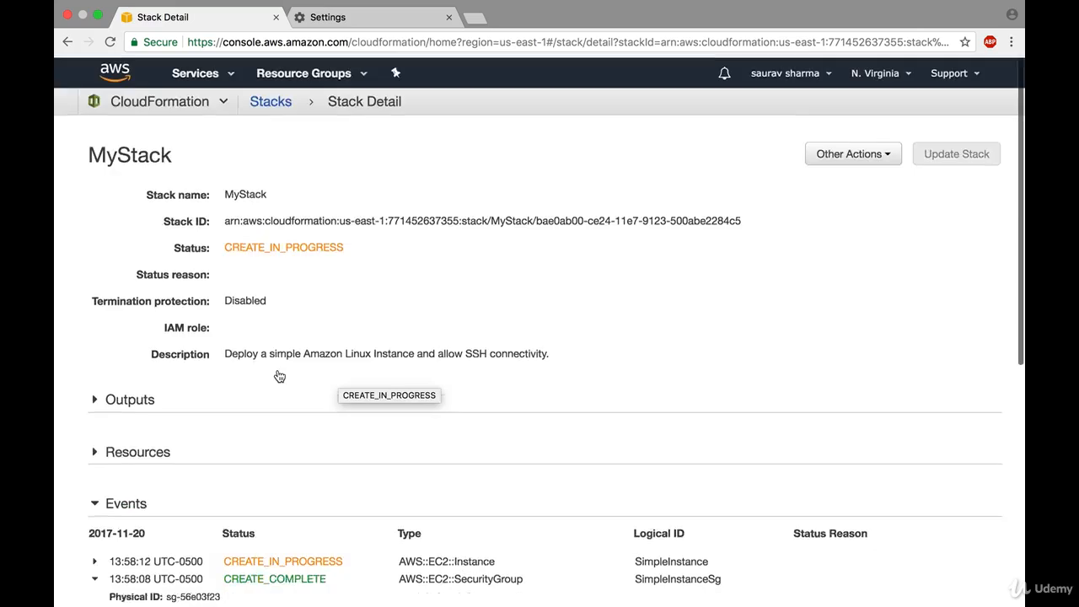
- Reload MyStack's detail page twice and examine its creation status and event list
scroll(858, 245, down, 4)
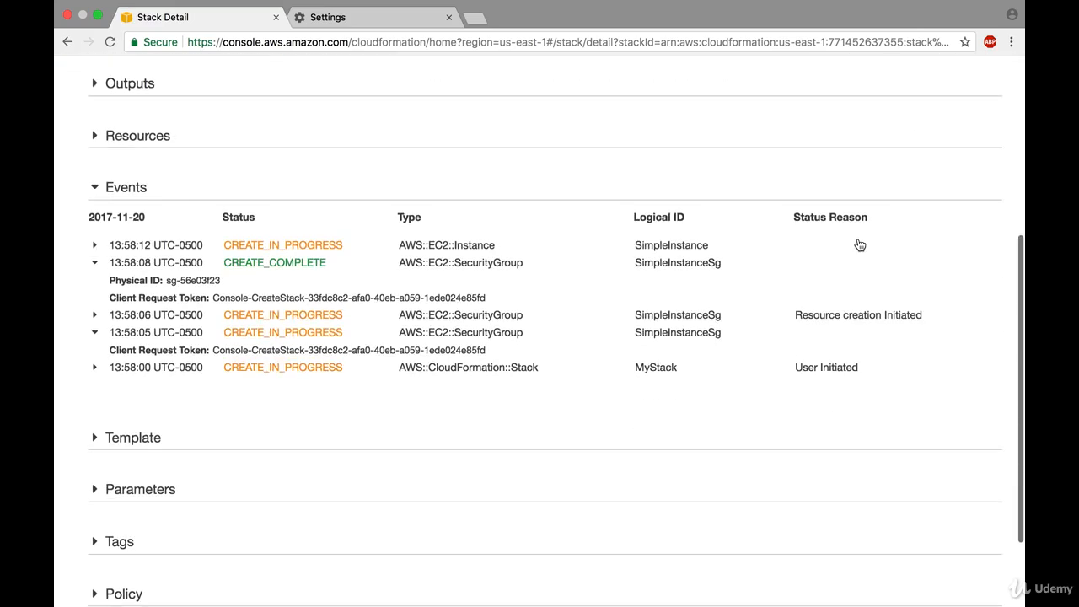
scroll(858, 244, up, 5)
click(756, 41)
key(Return)
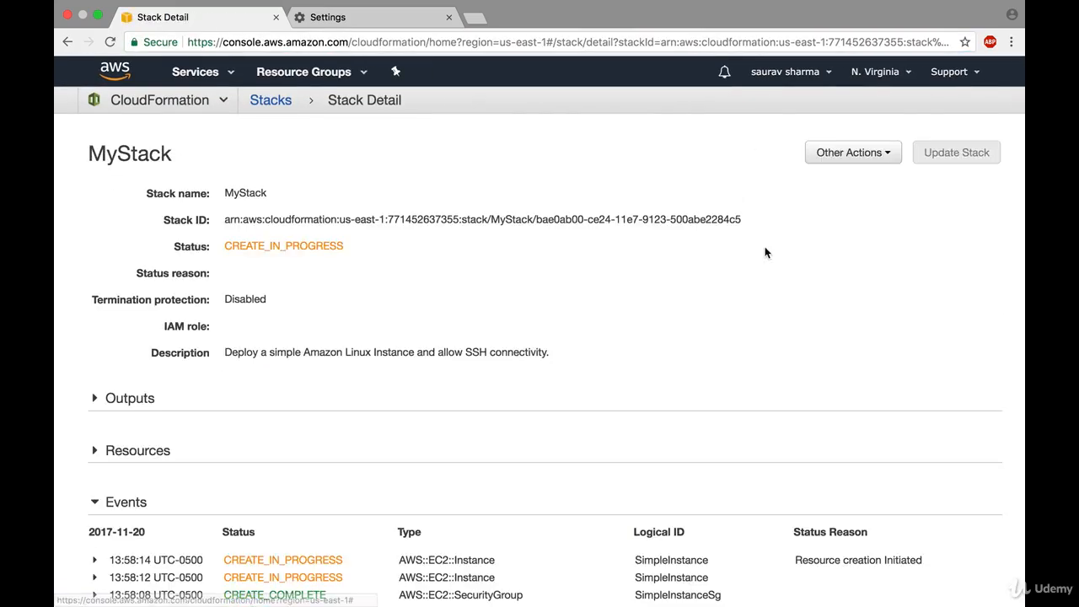
scroll(765, 248, down, 3)
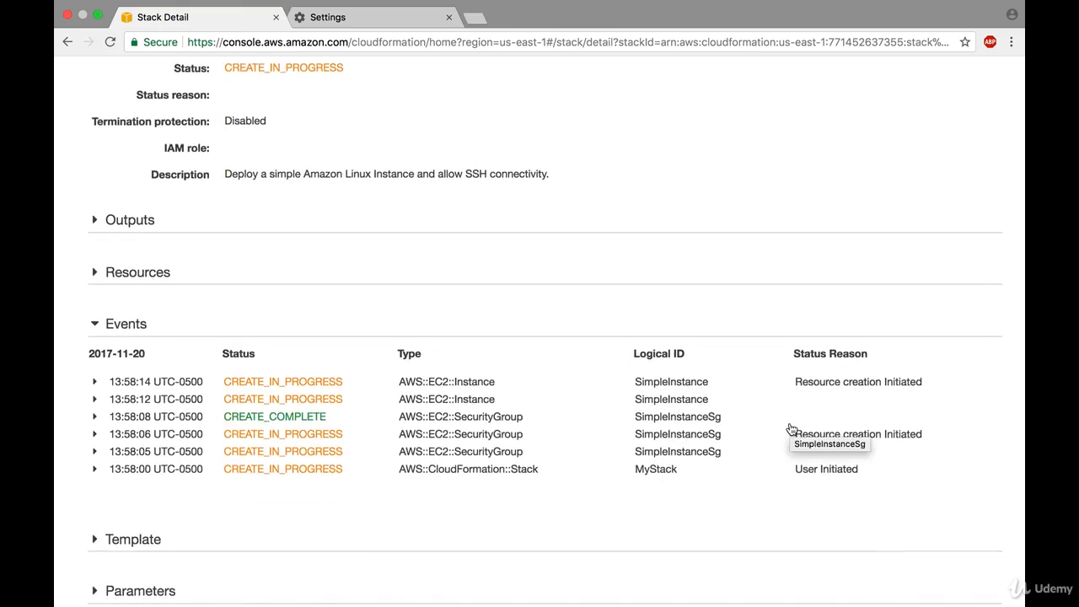
scroll(791, 430, up, 3)
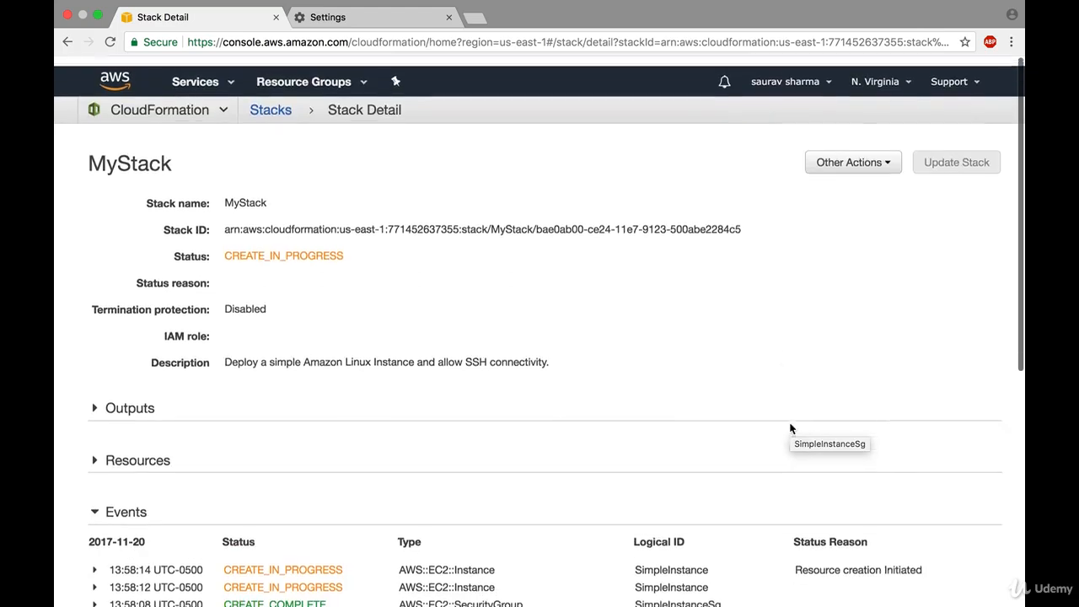
click(744, 42)
key(Return)
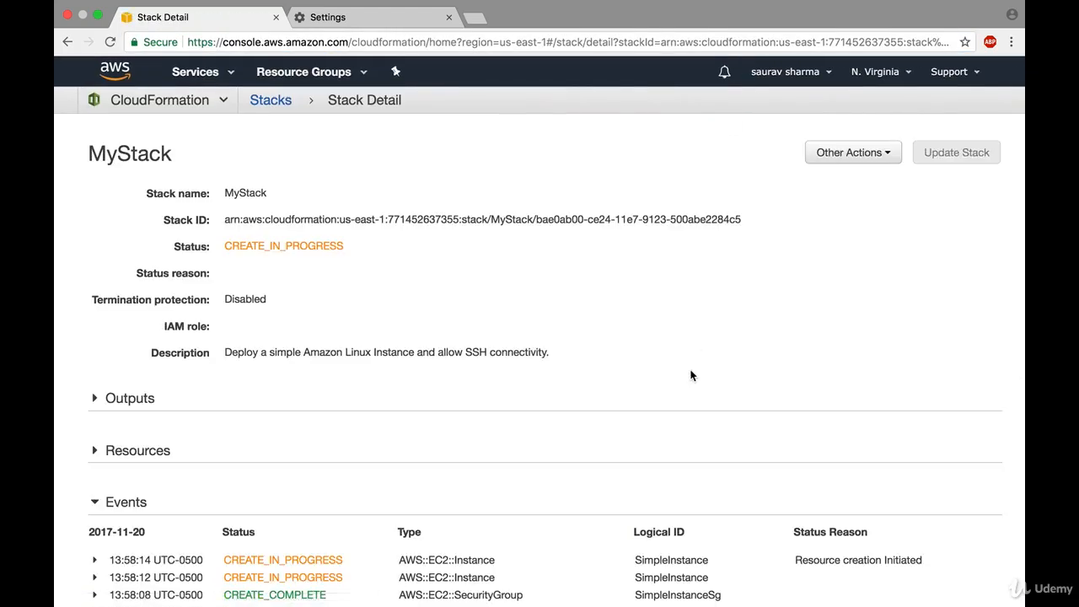
scroll(691, 375, down, 3)
- Check MyStack's outputs, and reload its details to examine the latest status and events
click(140, 305)
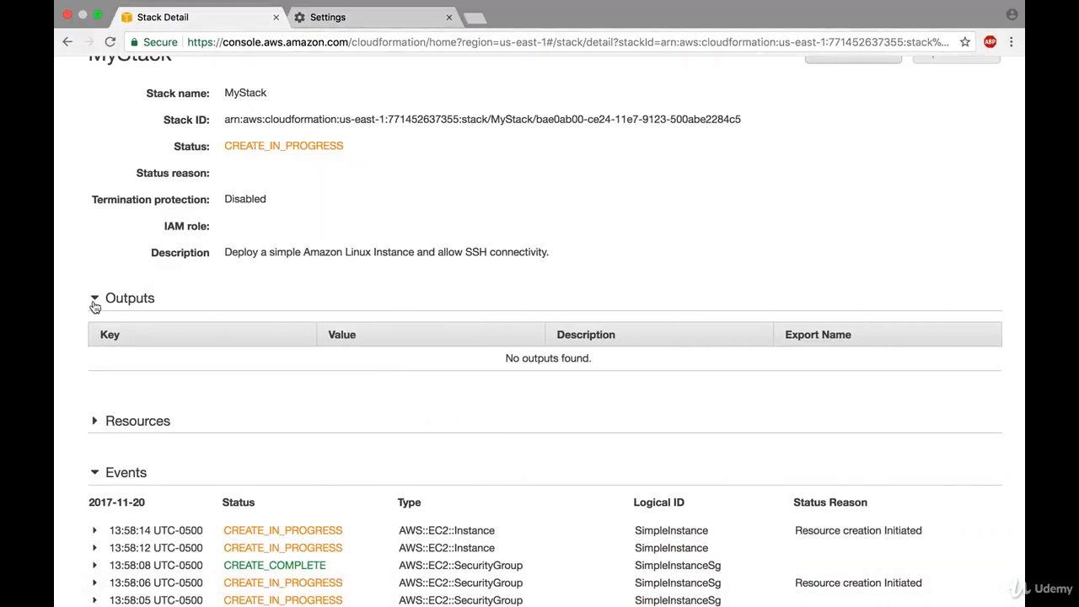
click(96, 302)
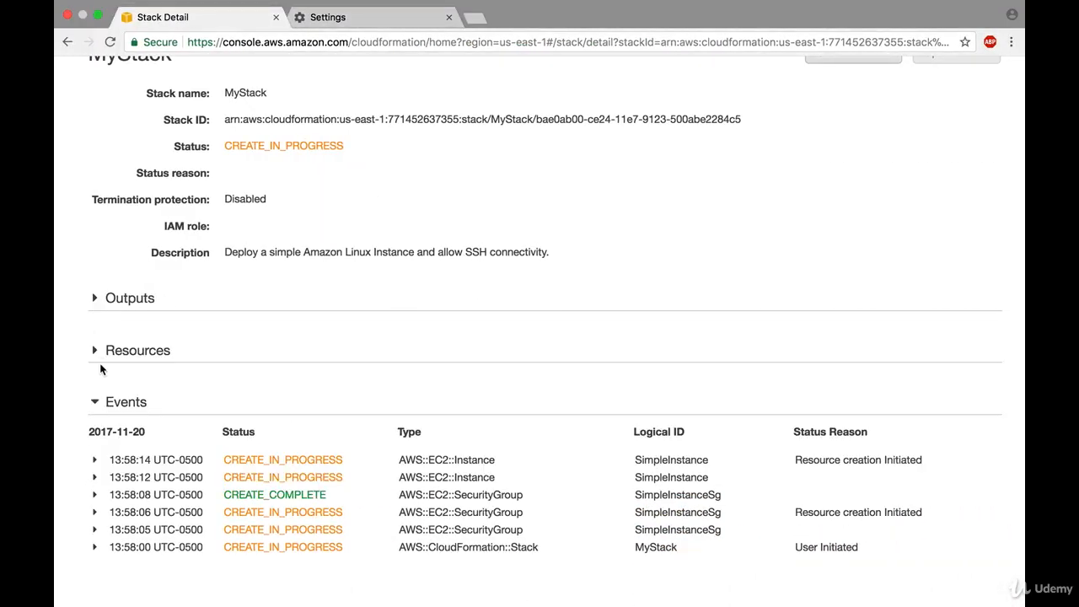
click(846, 41)
key(Return)
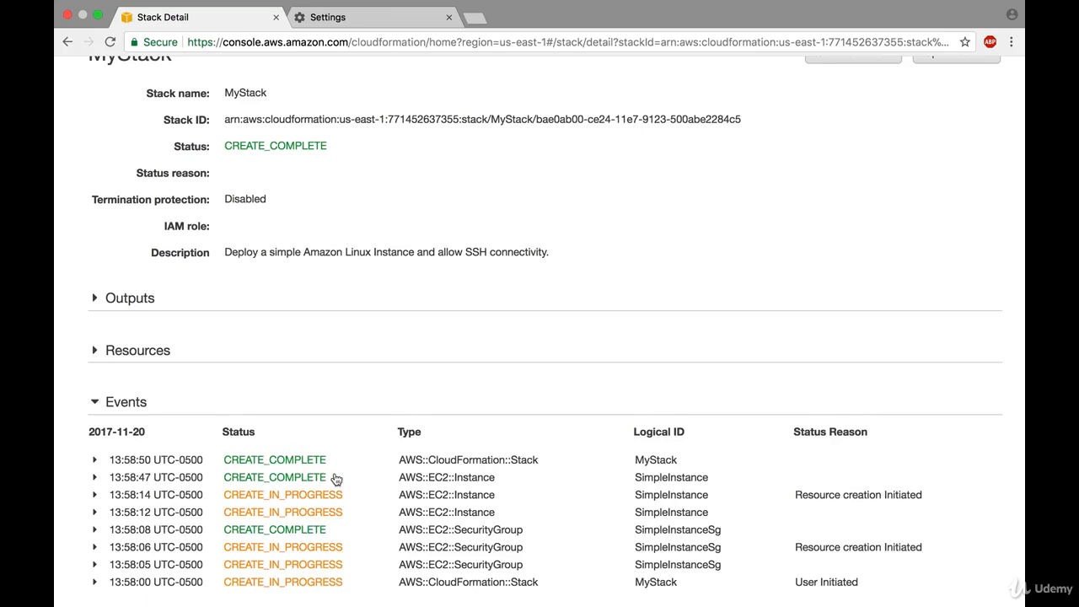
scroll(535, 465, up, 5)
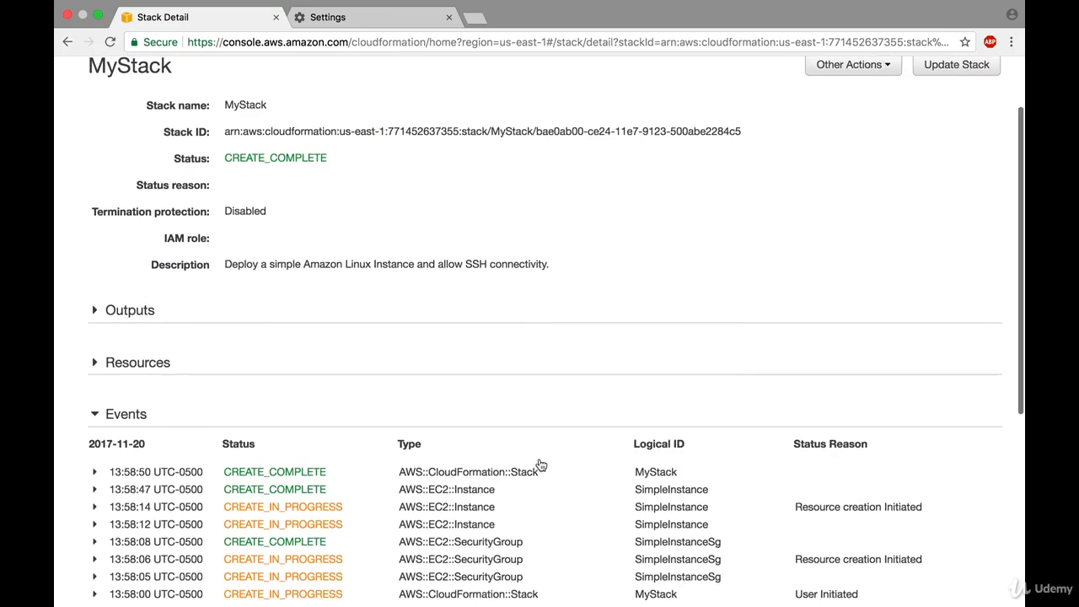
scroll(541, 465, down, 1)
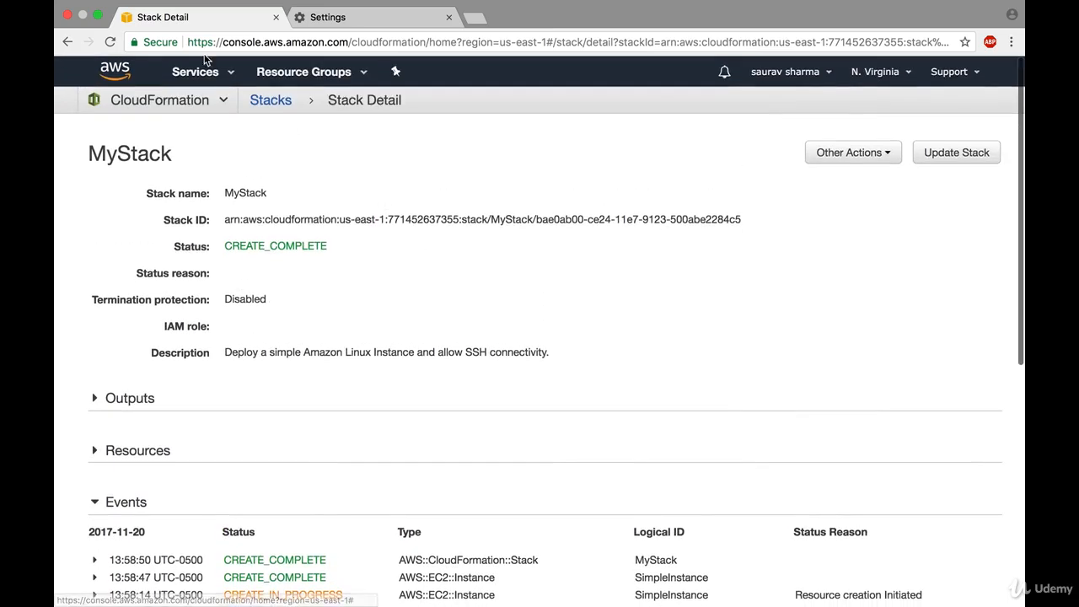
- Go to the EC2 instance list and select the running t2.micro instance in us-east-1b to view its description
click(211, 84)
click(291, 204)
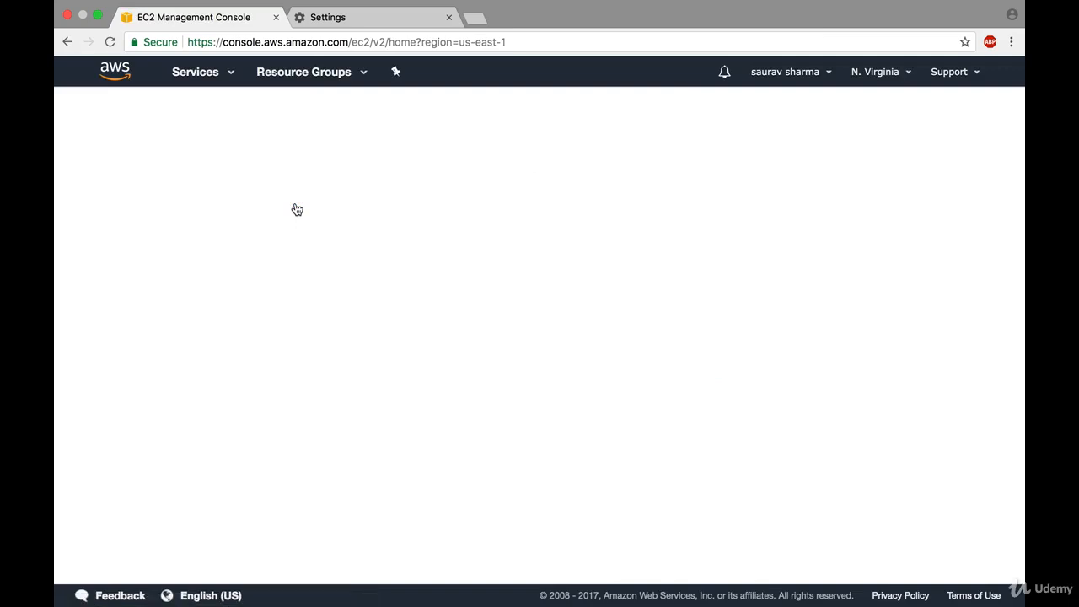
click(327, 157)
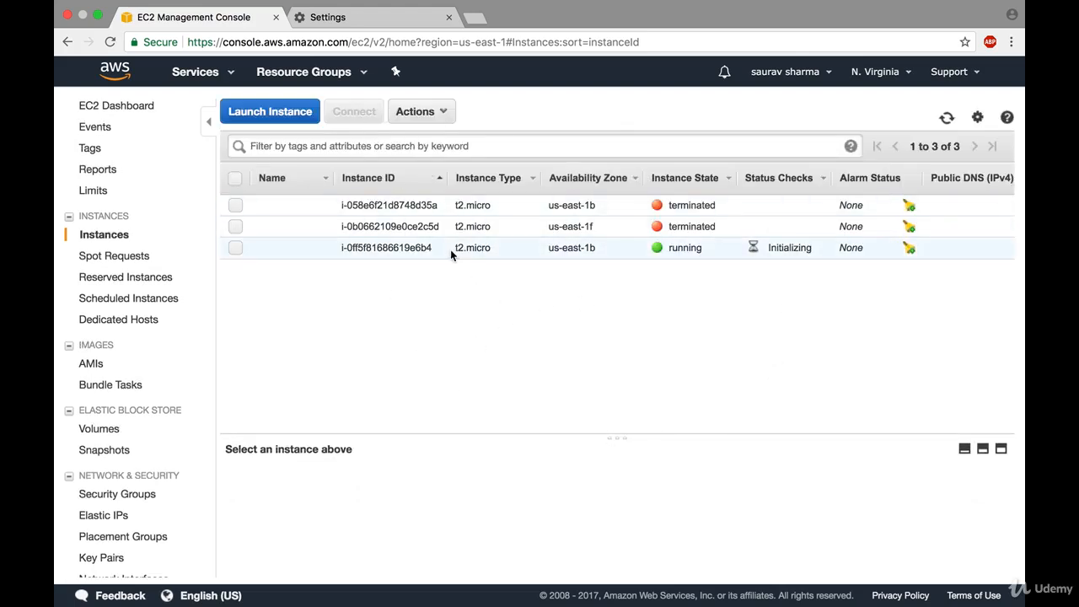
click(450, 254)
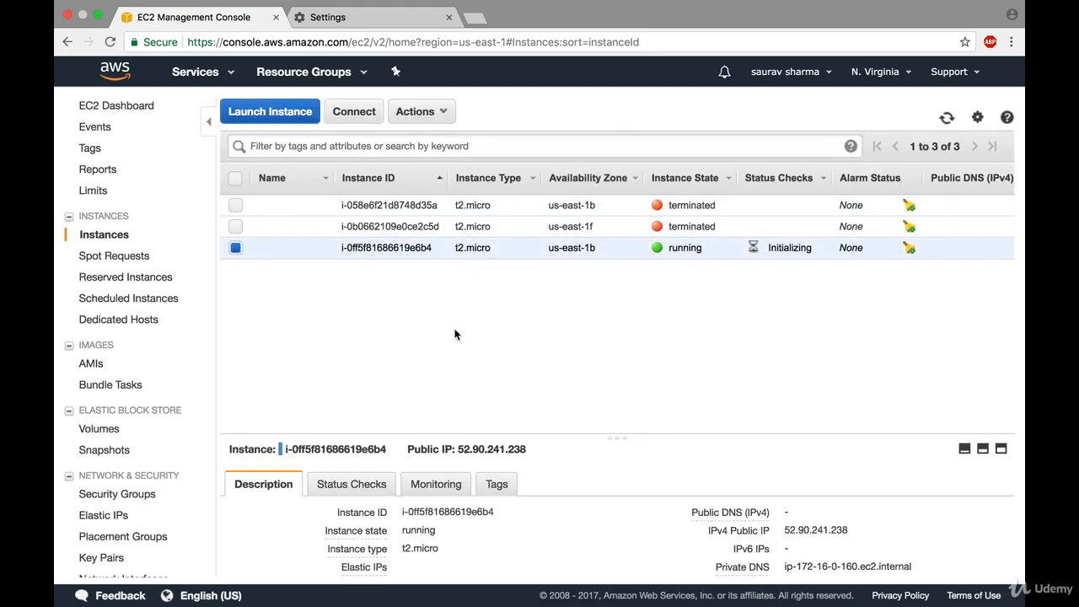
- Switch to Finder and open simplified-EC2.txt from the Cloudformation-CLI folder in a full-screen TextEdit window
key(ctrl+Left)
click(96, 586)
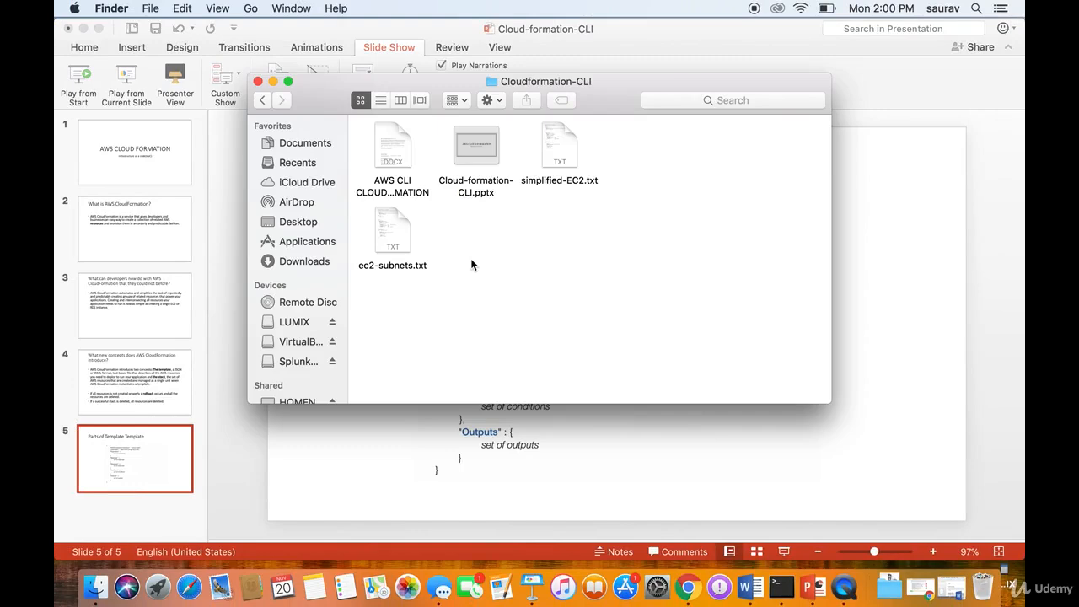
double_click(576, 184)
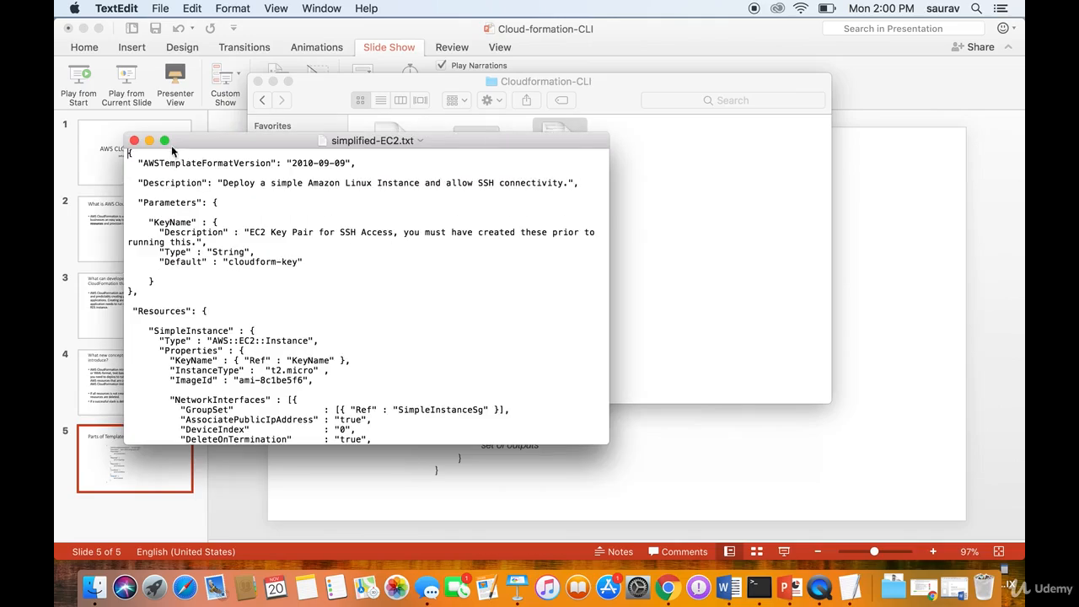
click(165, 141)
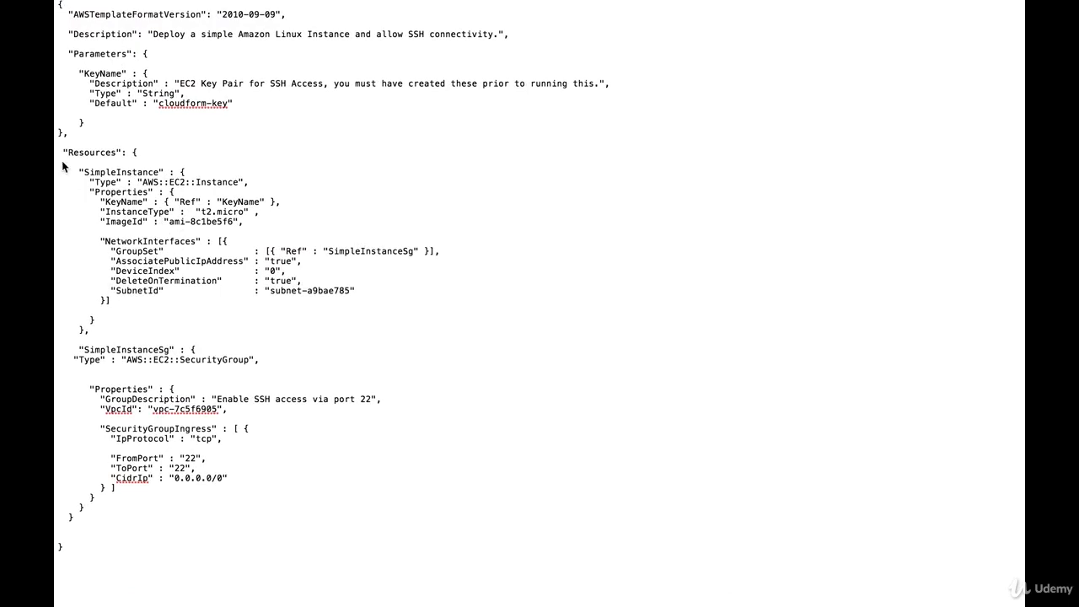
- Highlight the template's Resources block through SecurityGroupIngress, and highlight the KeyName parameter's Default line to review them
drag(63, 154, 253, 498)
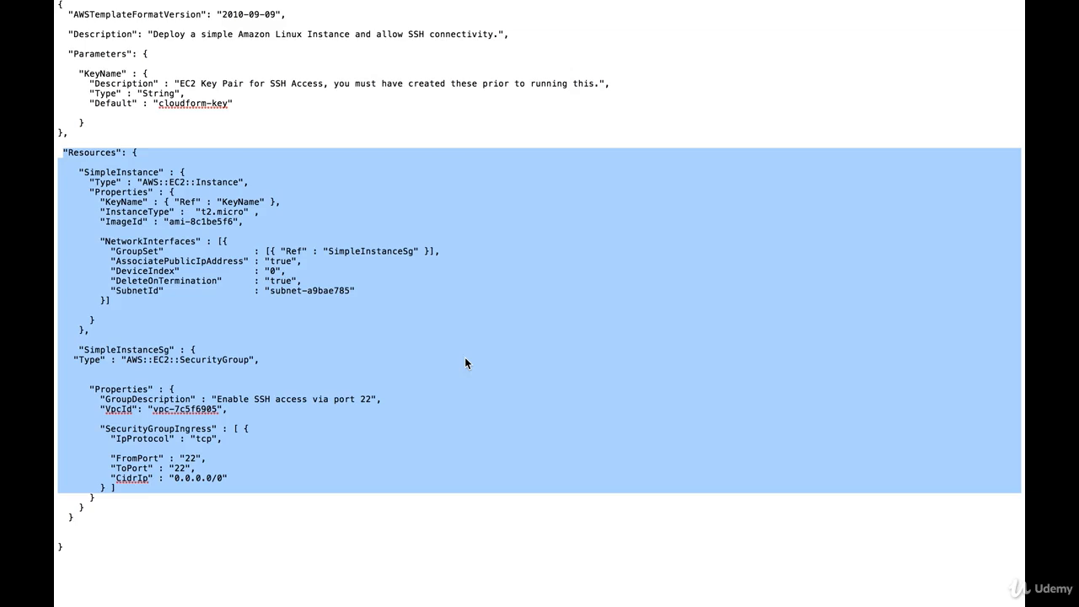
click(237, 106)
drag(237, 105, 92, 105)
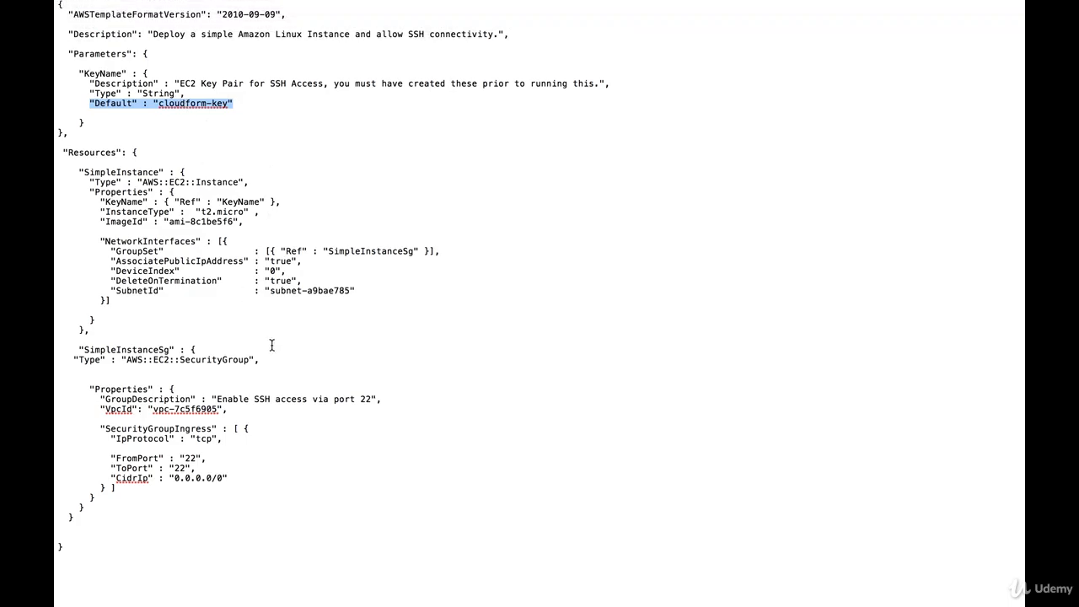
- Switch back to the AWS console in Chrome, search the services for "cloudf" and open CloudFormation
key(ctrl+Left)
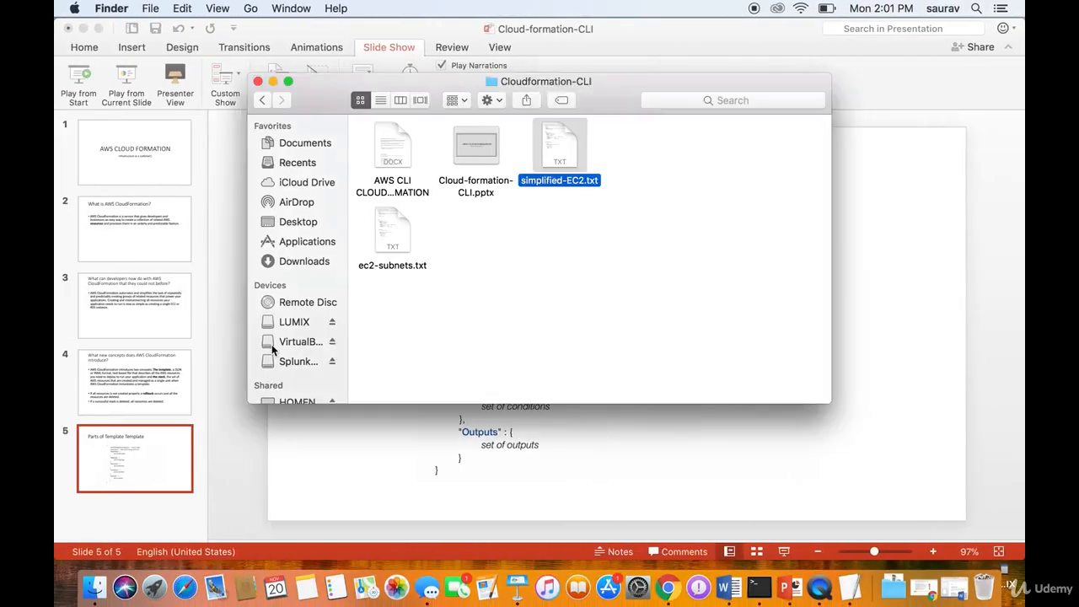
key(ctrl+Right)
key(ctrl+Left)
key(ctrl+Right)
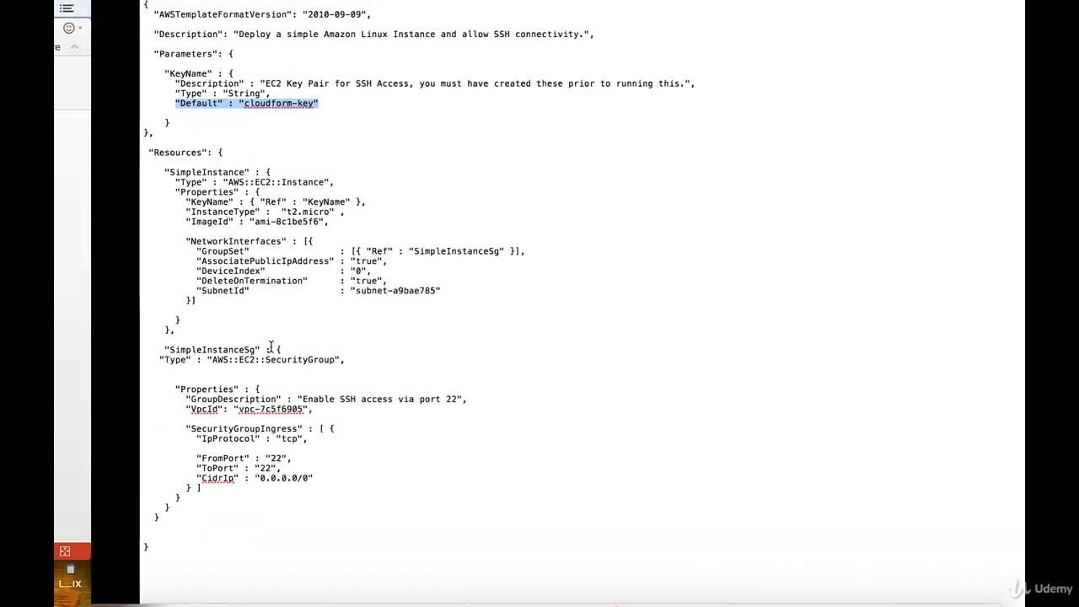
key(ctrl+Right)
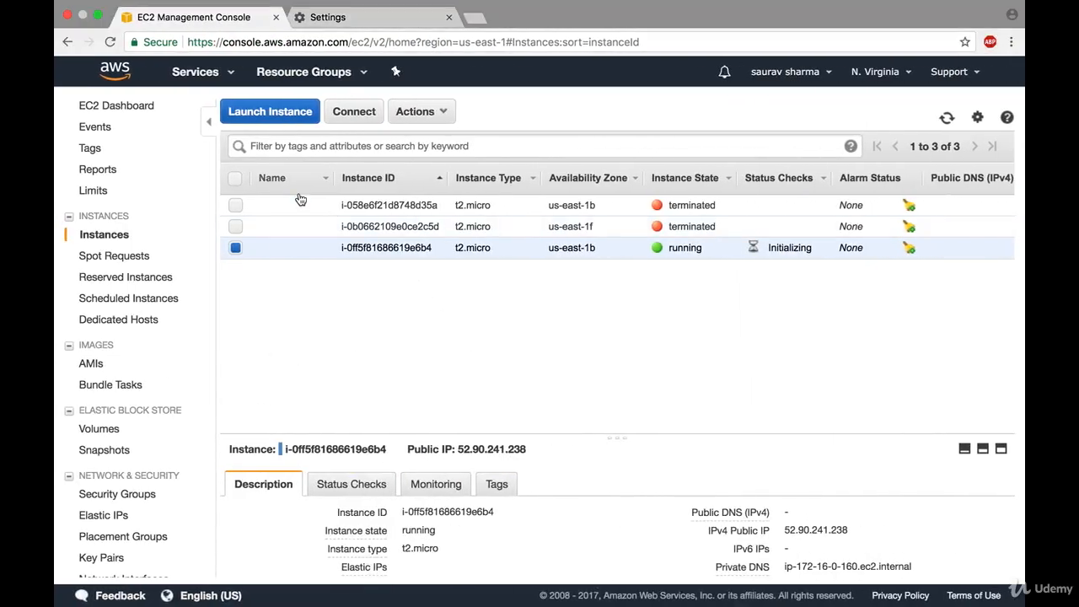
click(207, 84)
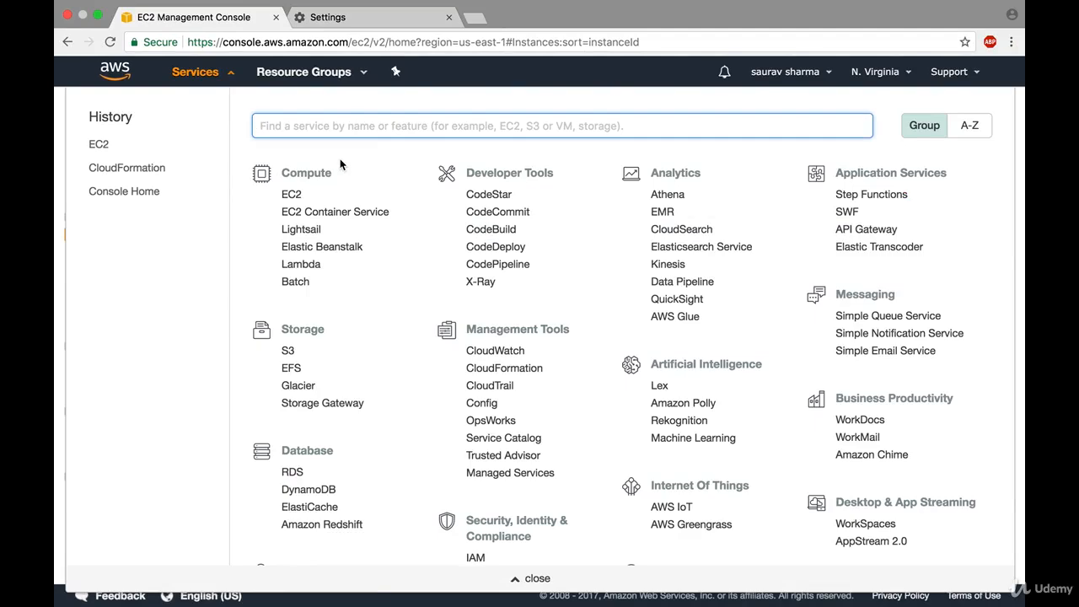
text(cloudf)
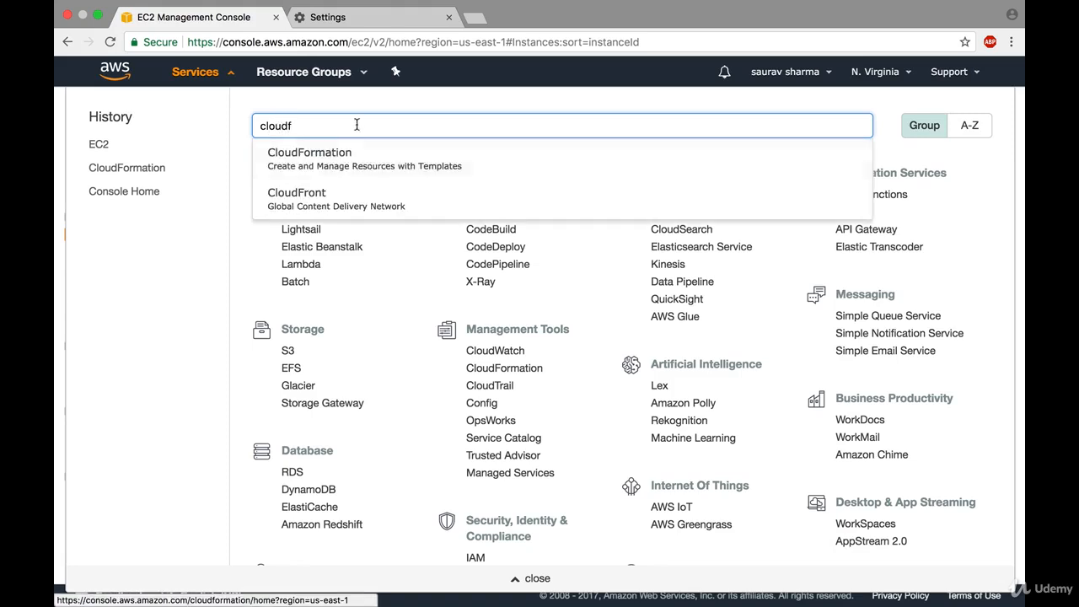
click(354, 155)
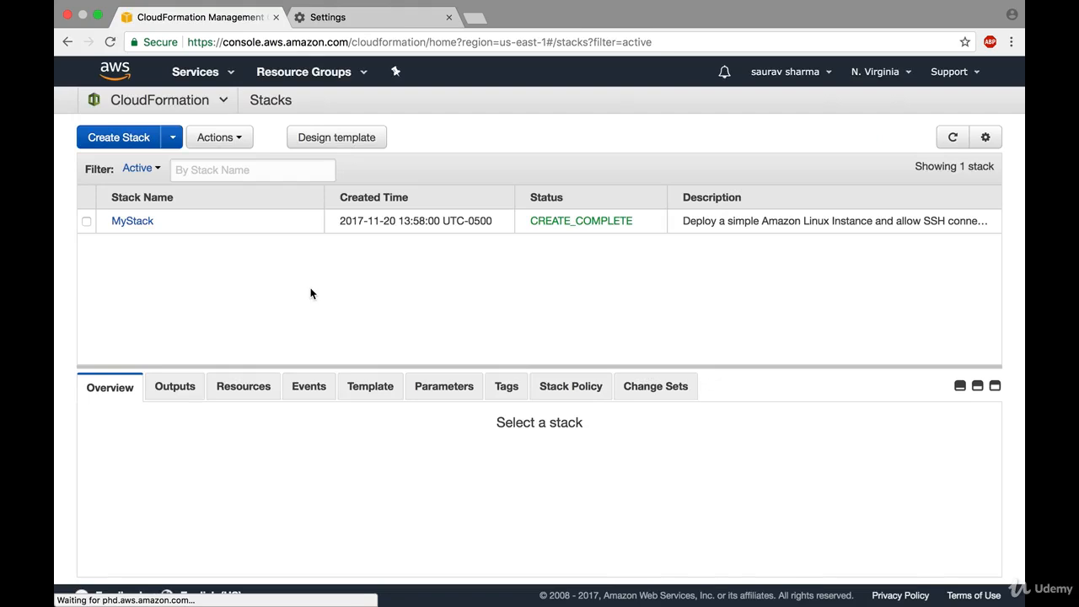
- Delete the MyStack stack and confirm the deletion
click(86, 223)
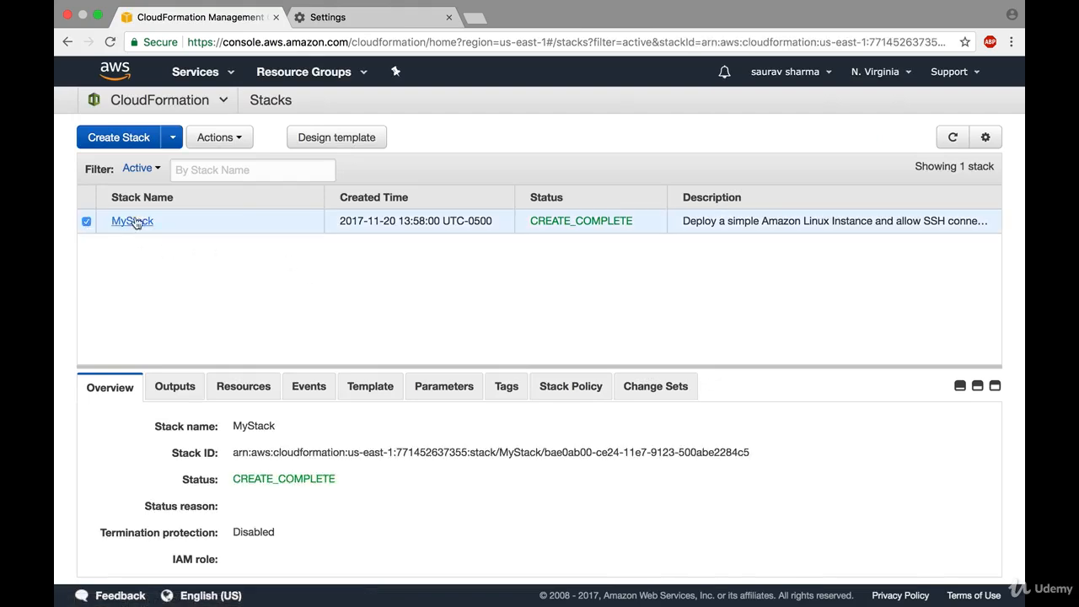
click(222, 144)
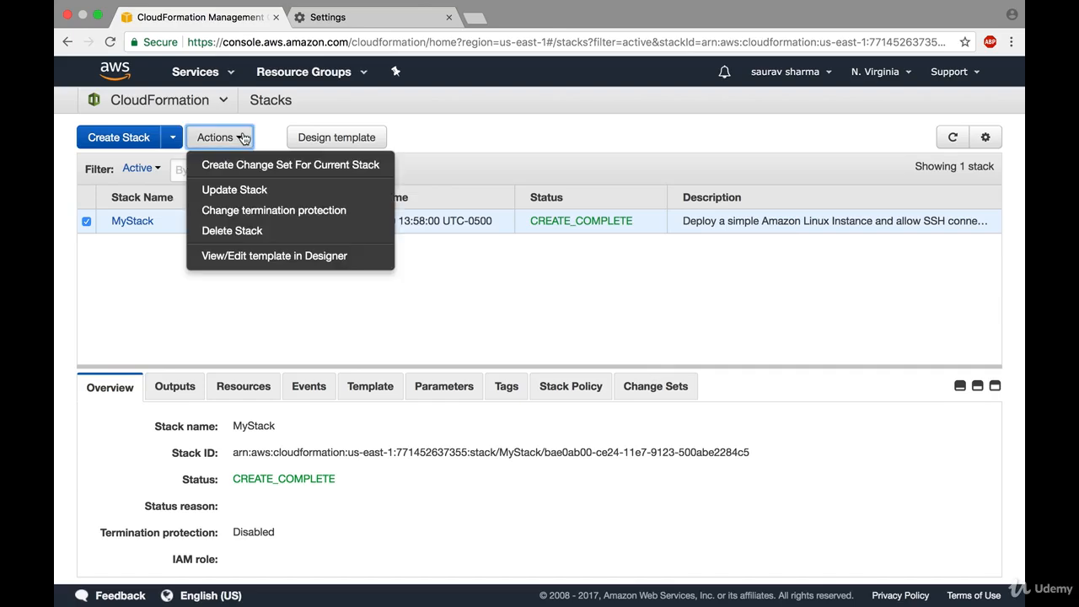
click(244, 232)
click(698, 292)
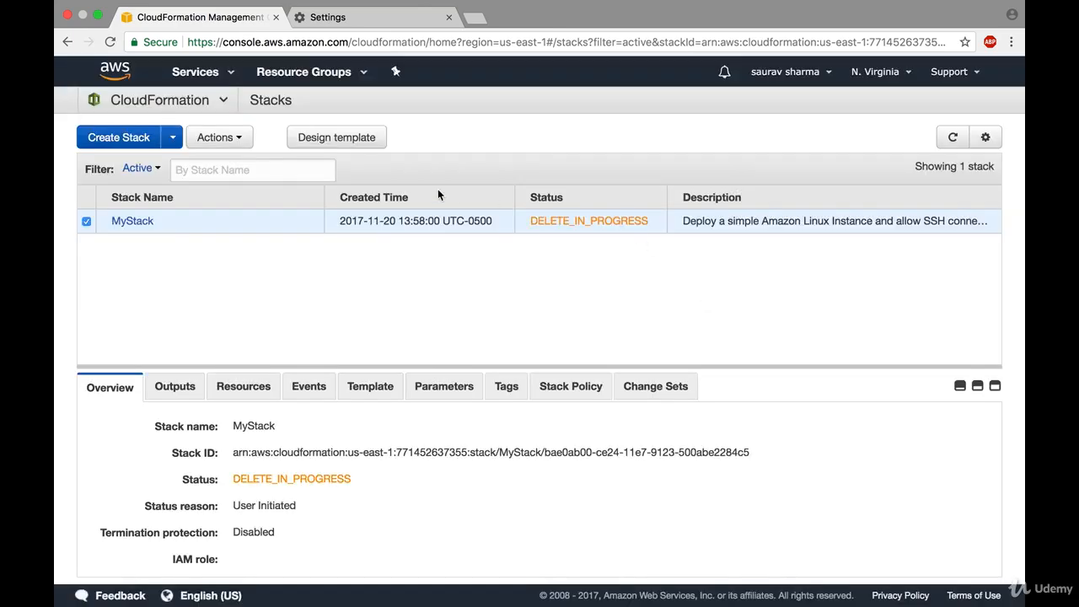
- Open the EC2 instance list, select MyStack's instance i-0ff5f81686619e6b4 and enlarge its description area to inspect the details
click(192, 72)
click(293, 204)
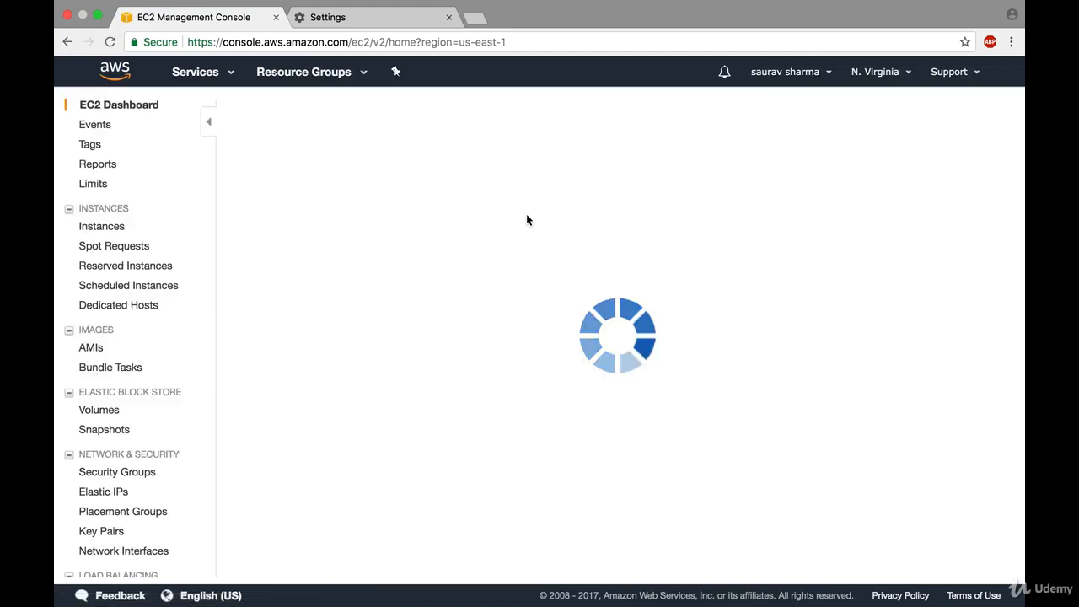
click(362, 162)
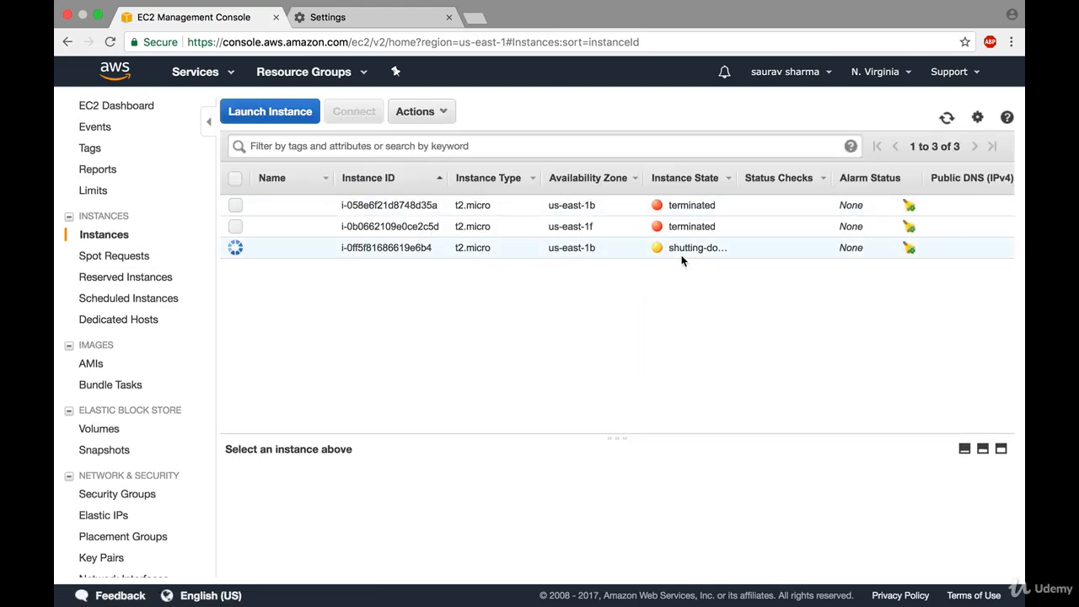
click(607, 233)
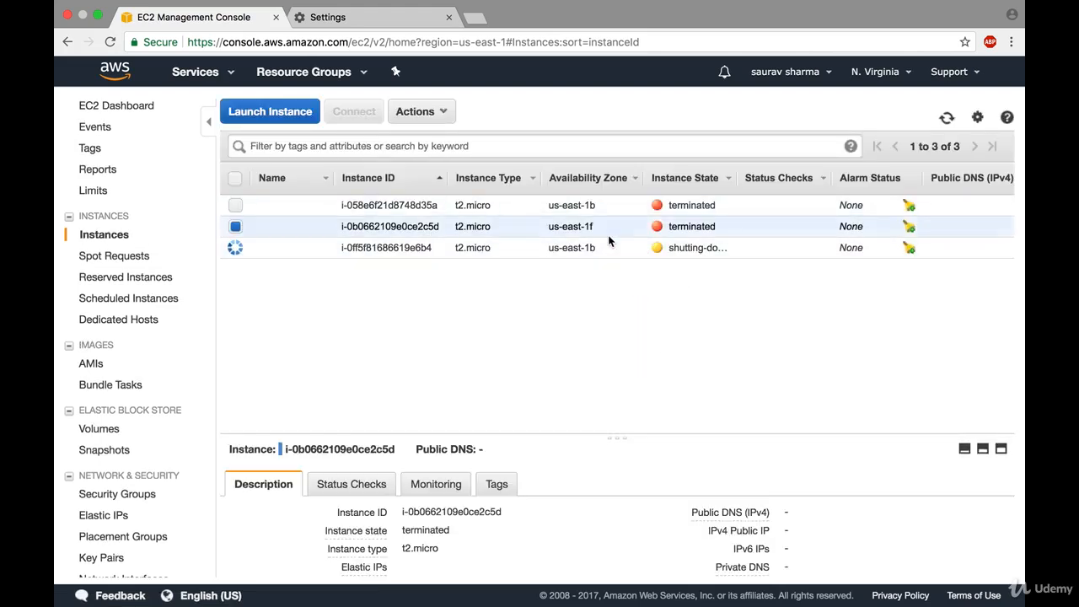
click(604, 241)
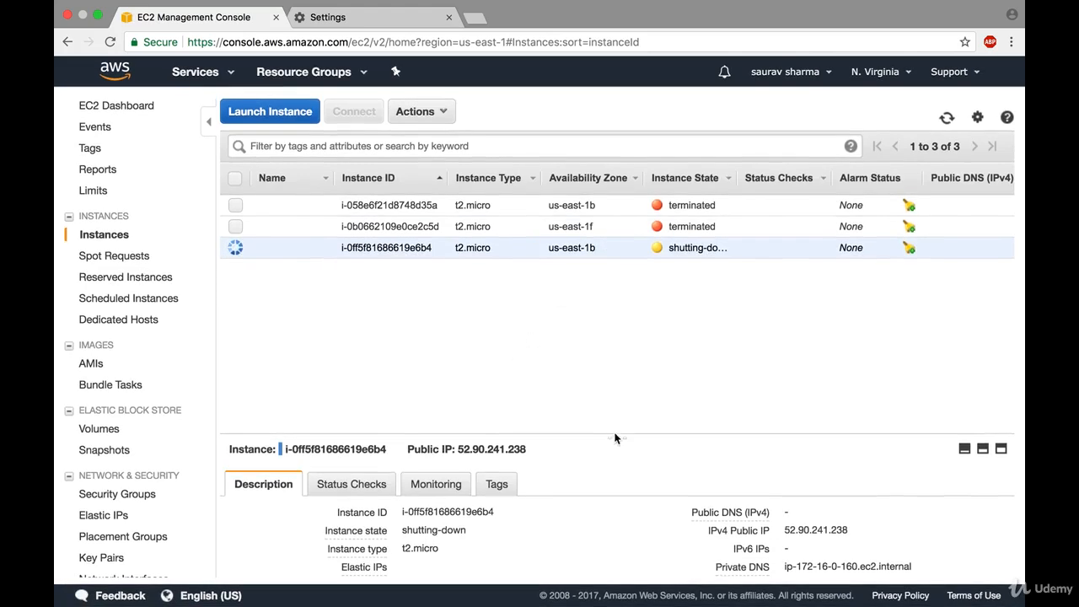
drag(616, 443, 616, 289)
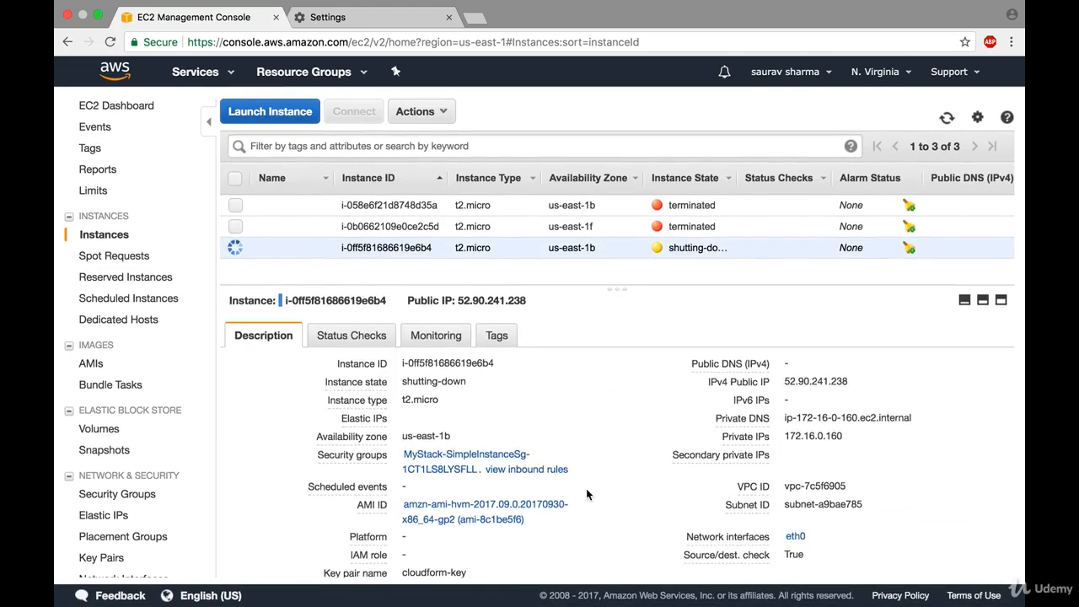
- Open the instance's MyStack-SimpleInstanceSg security group, refresh the list, clear the Group ID filter and return to the previous view
click(473, 457)
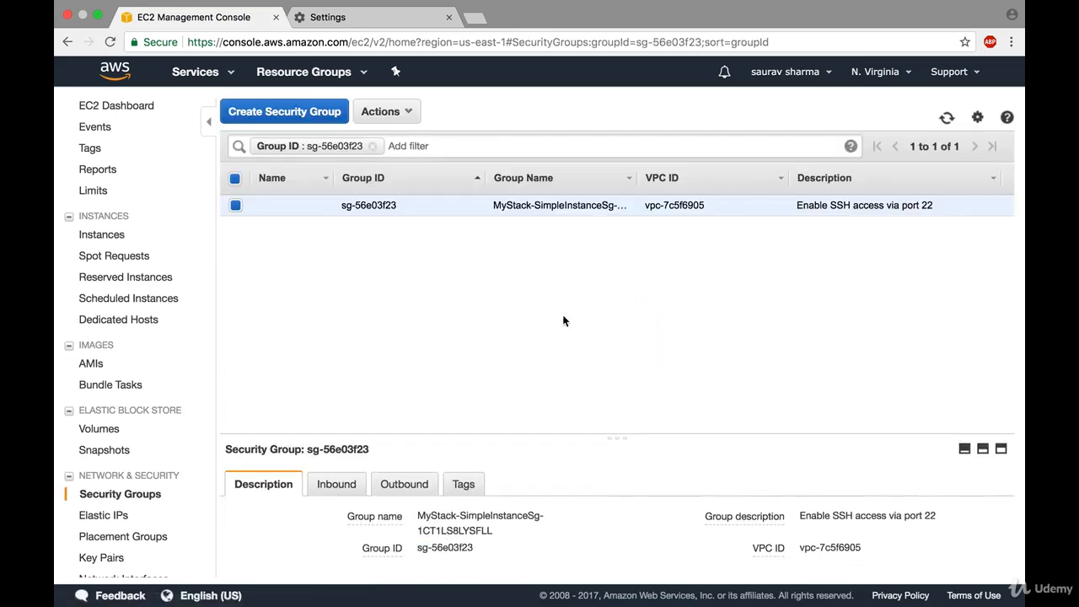
click(948, 118)
click(948, 119)
click(372, 146)
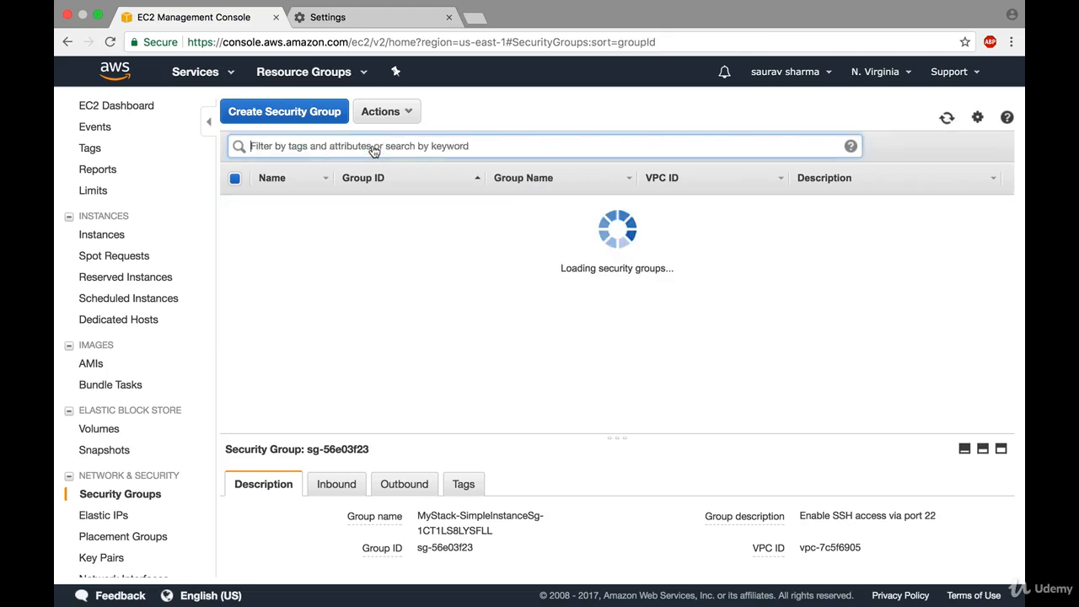
click(67, 42)
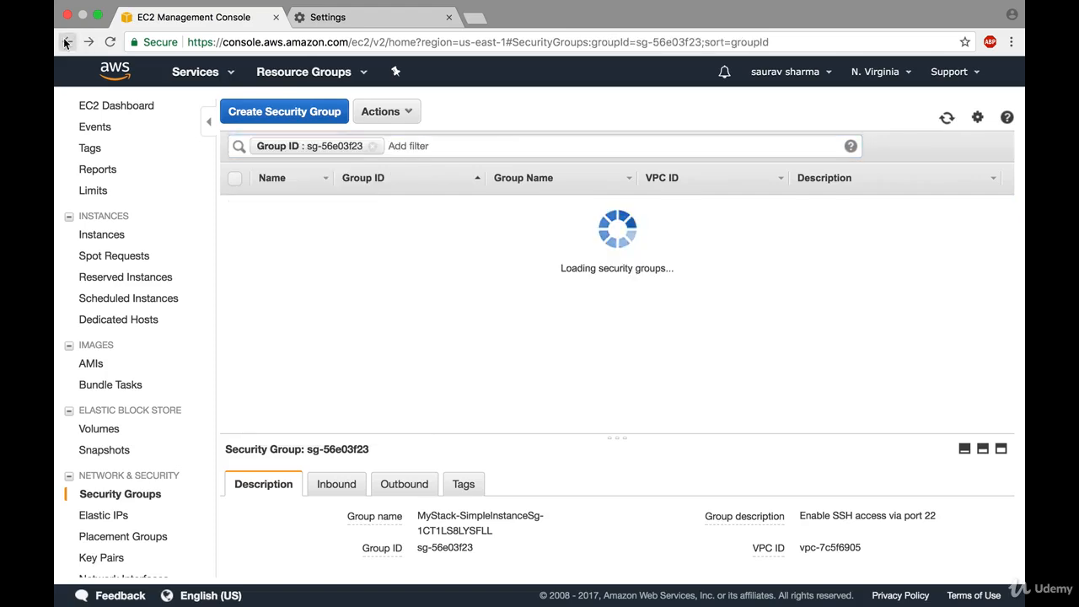
- Return to the EC2 Dashboard, search the AWS services for "cloud" and open CloudFormation
click(97, 108)
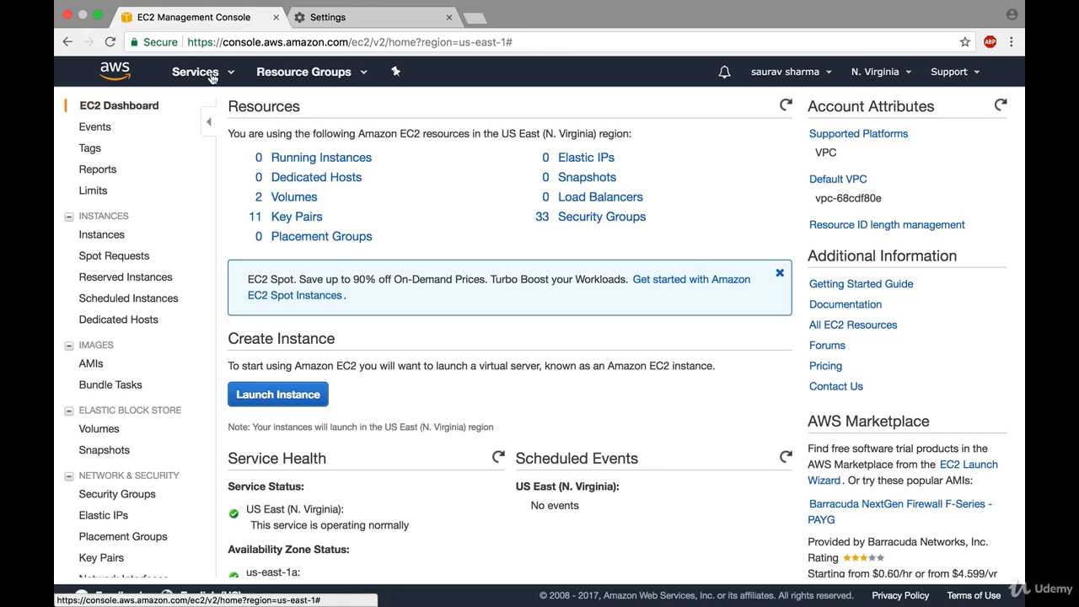
click(211, 76)
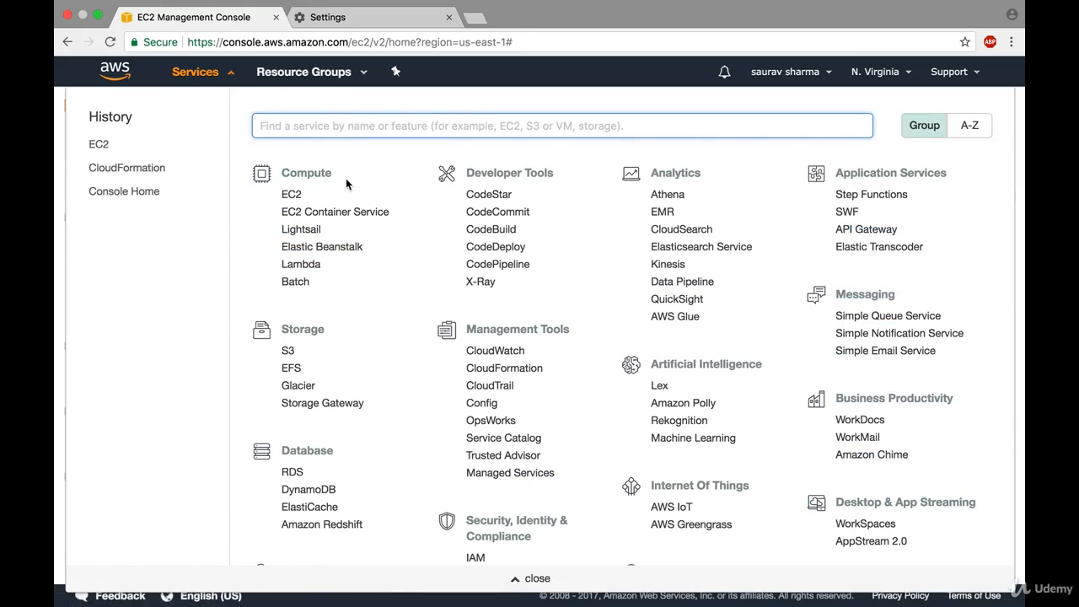
text(cloud)
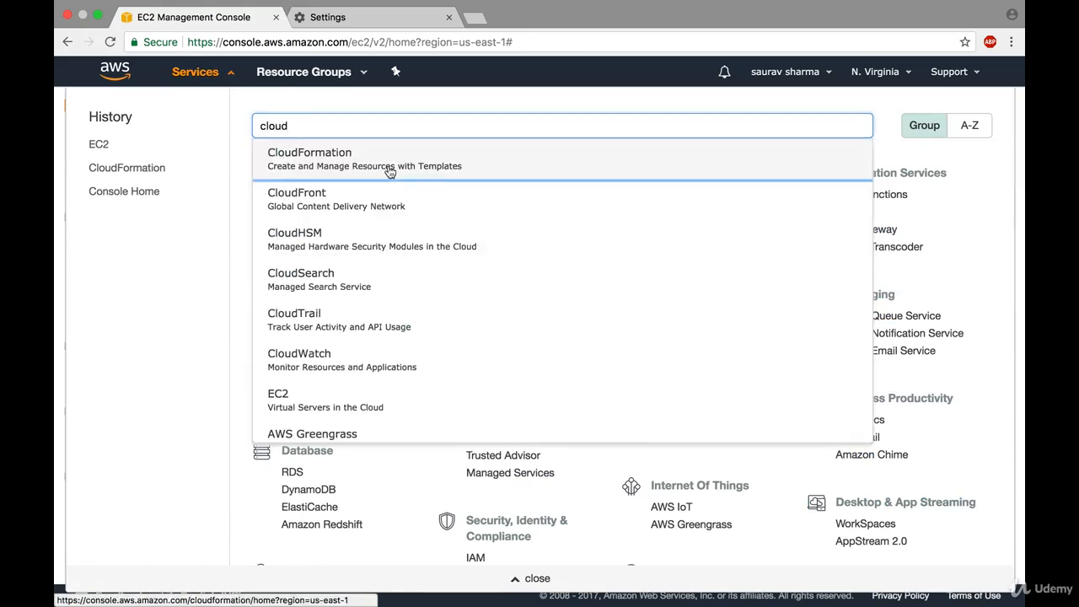
click(390, 171)
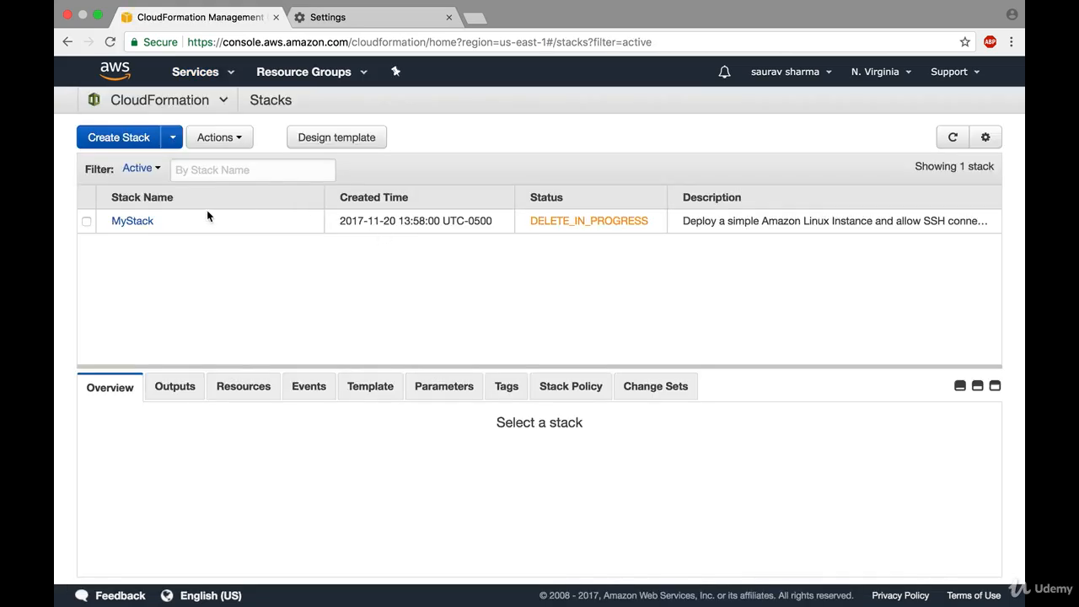
- Open MyStack's detail page and review its Events list, reloading the page to check the deletion progress
click(136, 223)
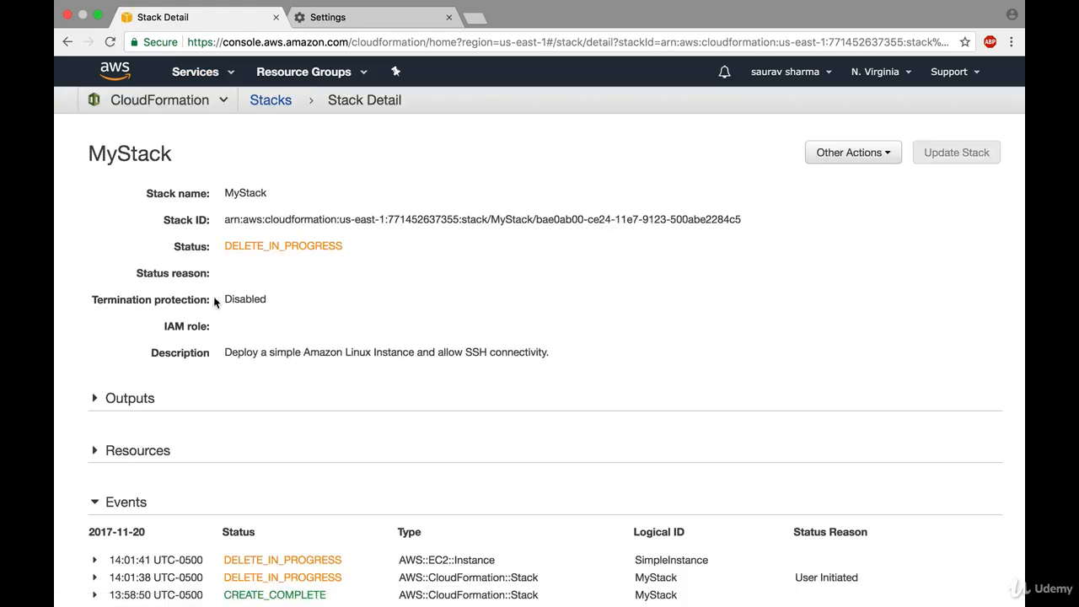
scroll(361, 550, down, 5)
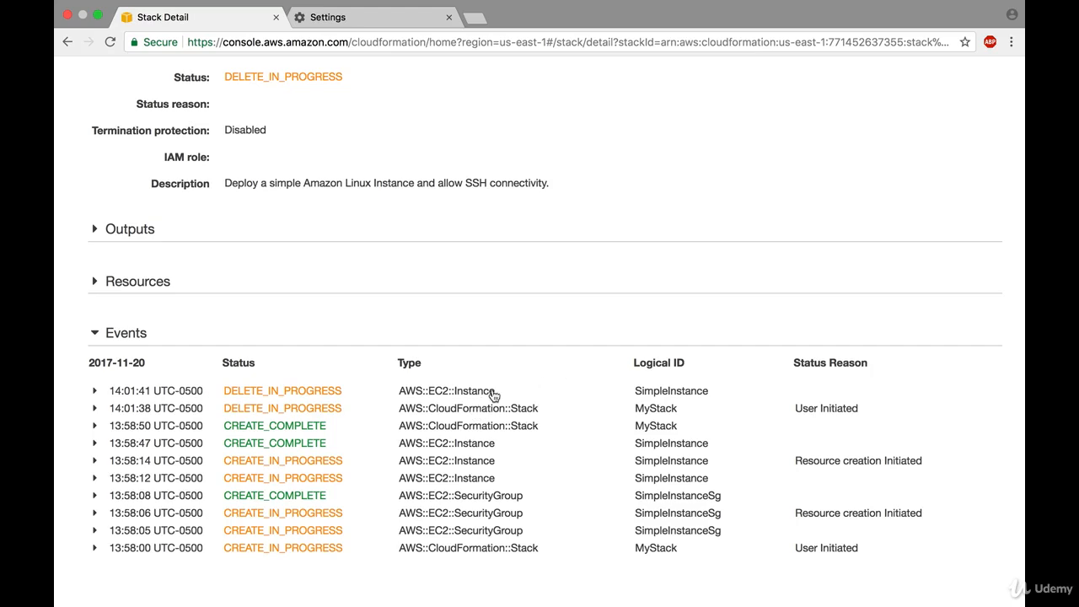
scroll(523, 390, up, 5)
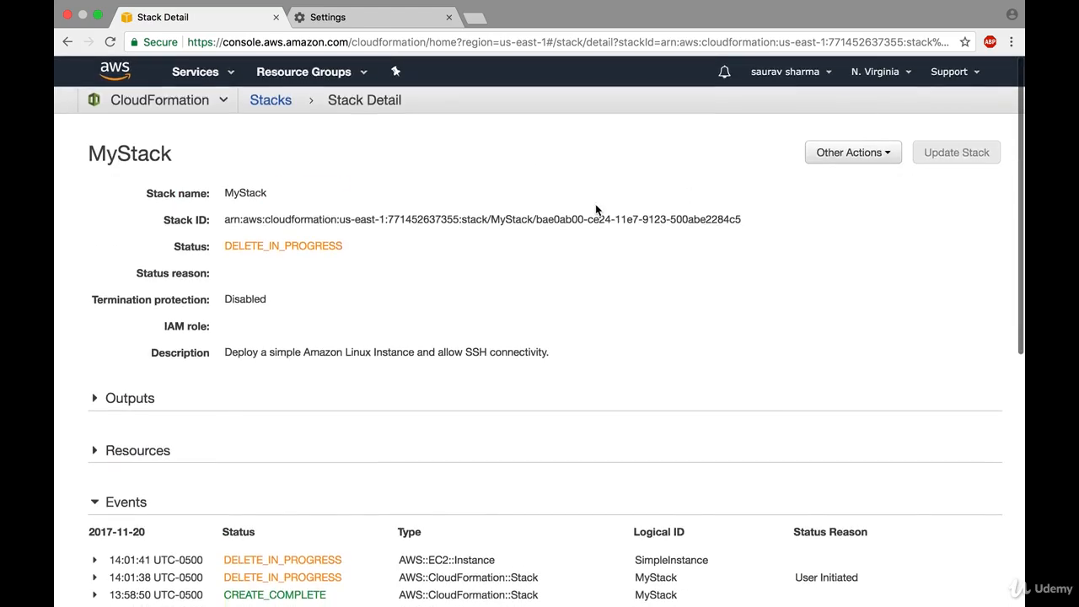
click(337, 43)
key(Return)
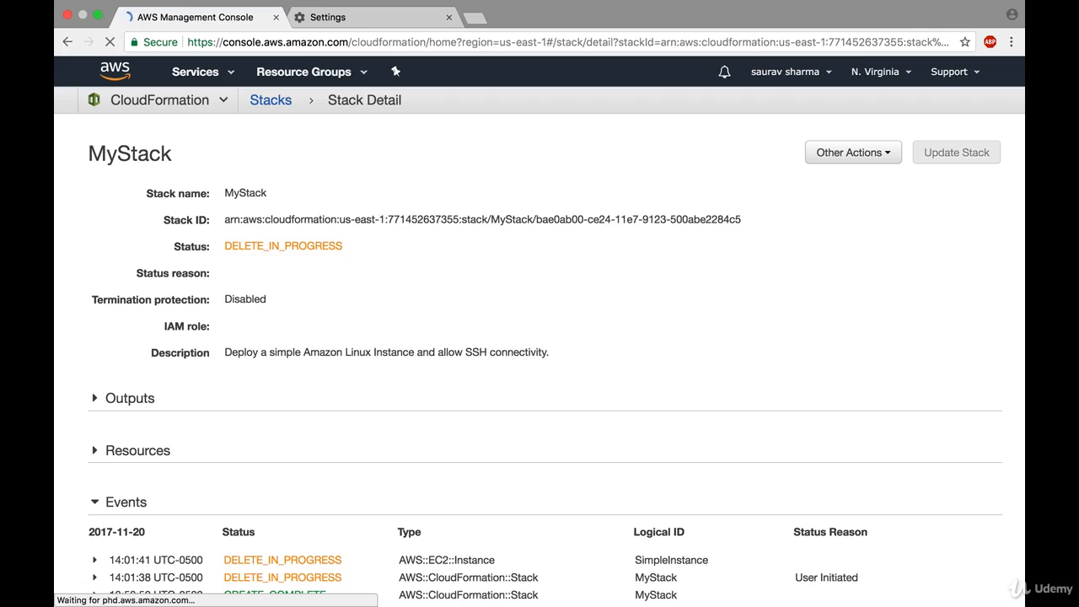
scroll(431, 333, down, 5)
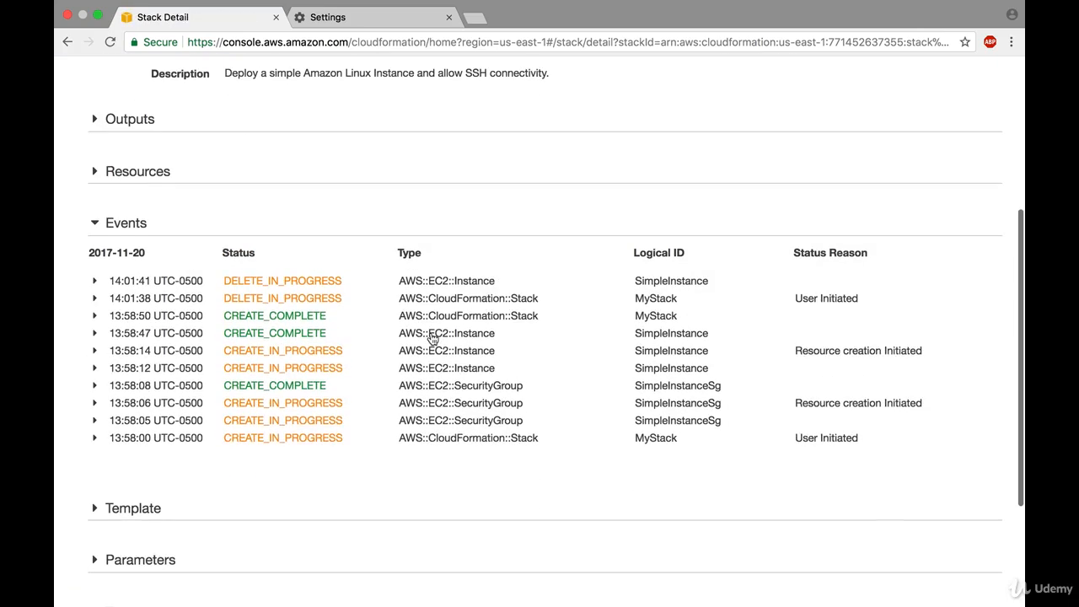
key(super+r)
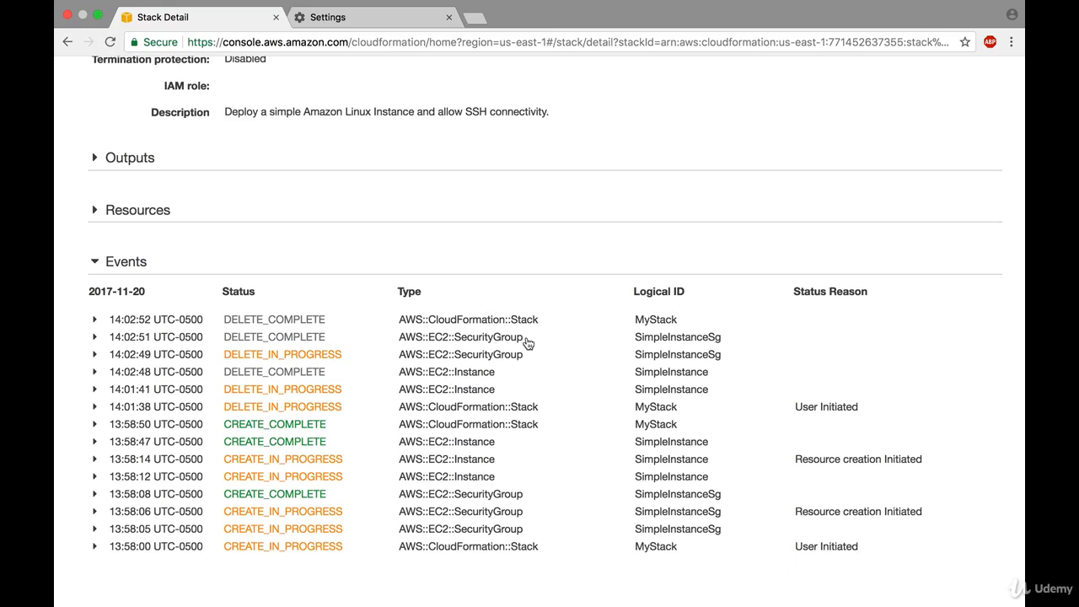
- Expand the DELETE_COMPLETE event of the SimpleInstanceSg security group and inspect it within the stack's events
drag(516, 342, 235, 340)
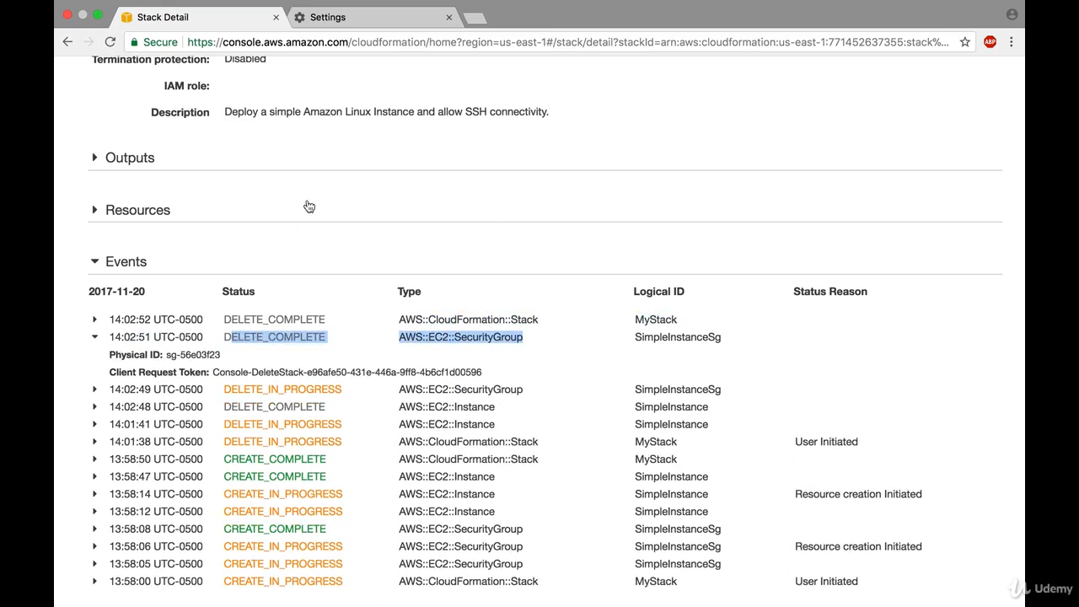
scroll(287, 271, up, 3)
scroll(287, 271, down, 3)
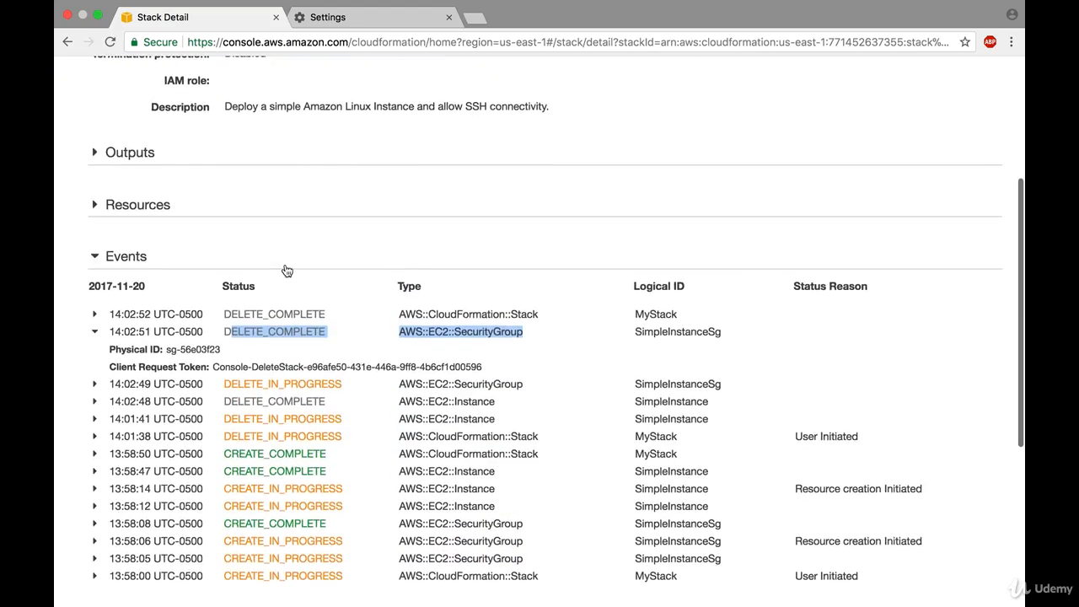
- Open the EC2 running instances list and select MyStack's instance i-0ff5f81686619e6b4 to check its state and security groups
scroll(287, 271, up, 3)
click(206, 77)
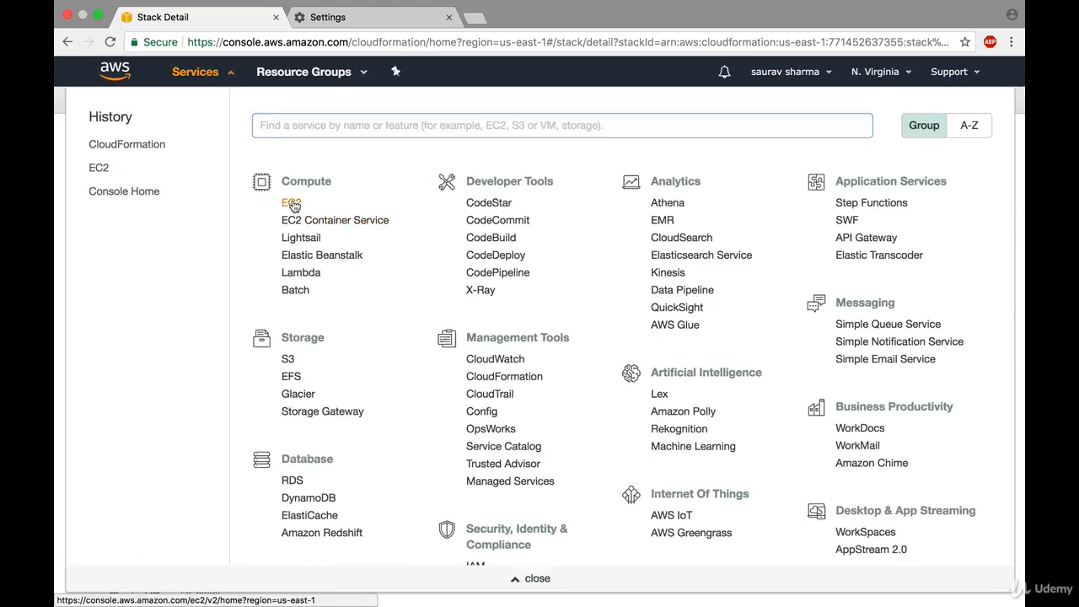
click(292, 204)
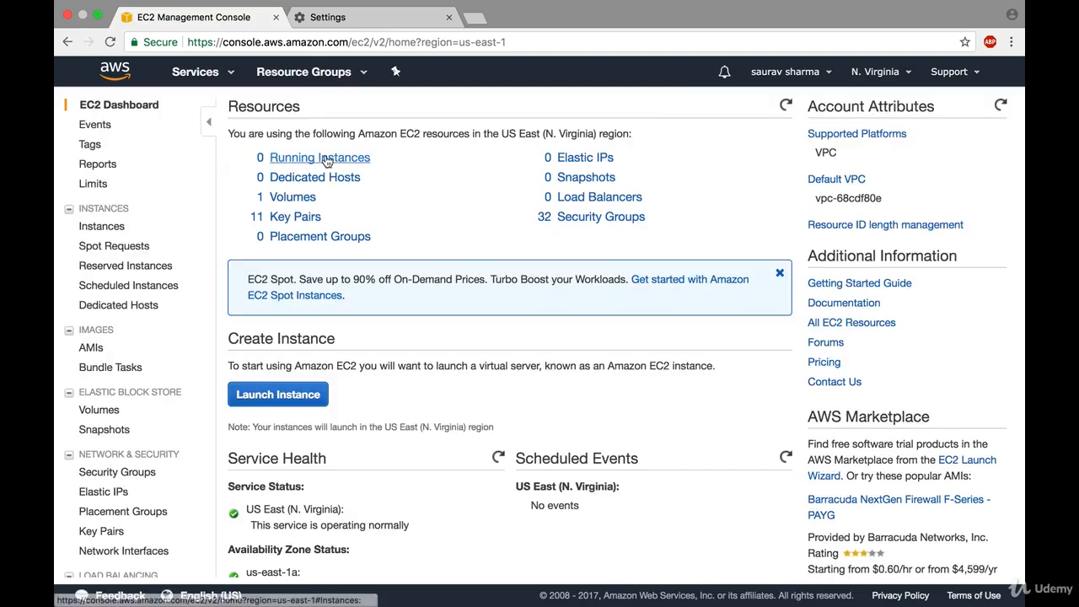
click(325, 159)
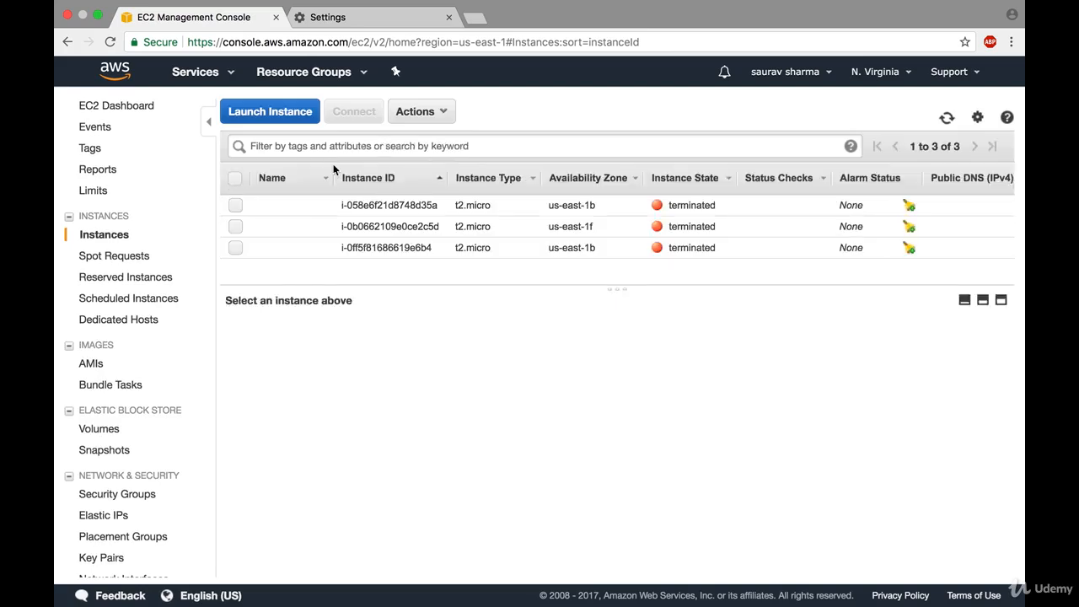
scroll(409, 244, right, 10)
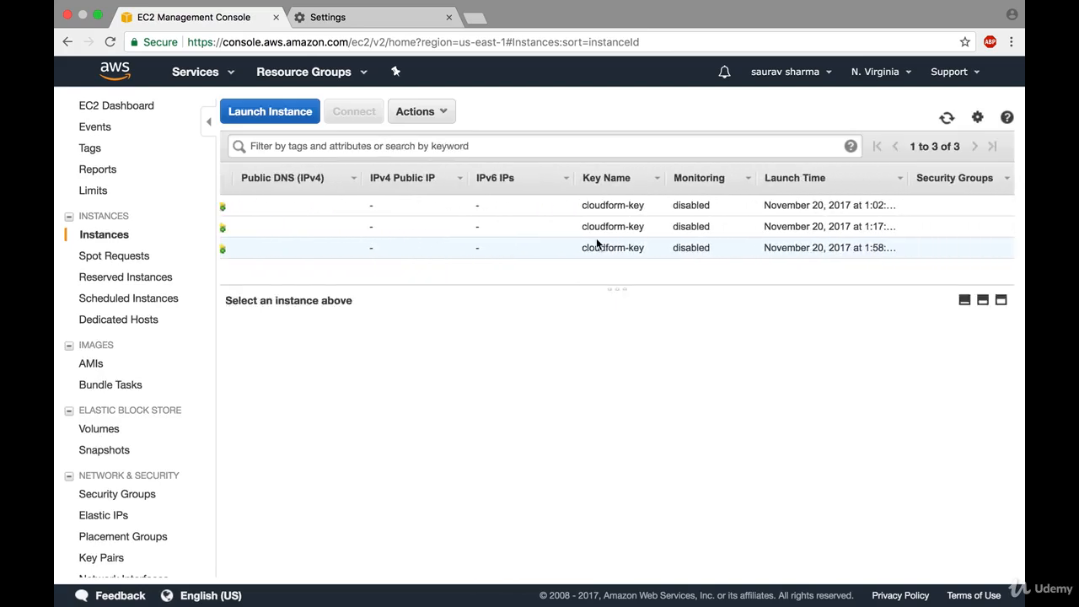
click(768, 252)
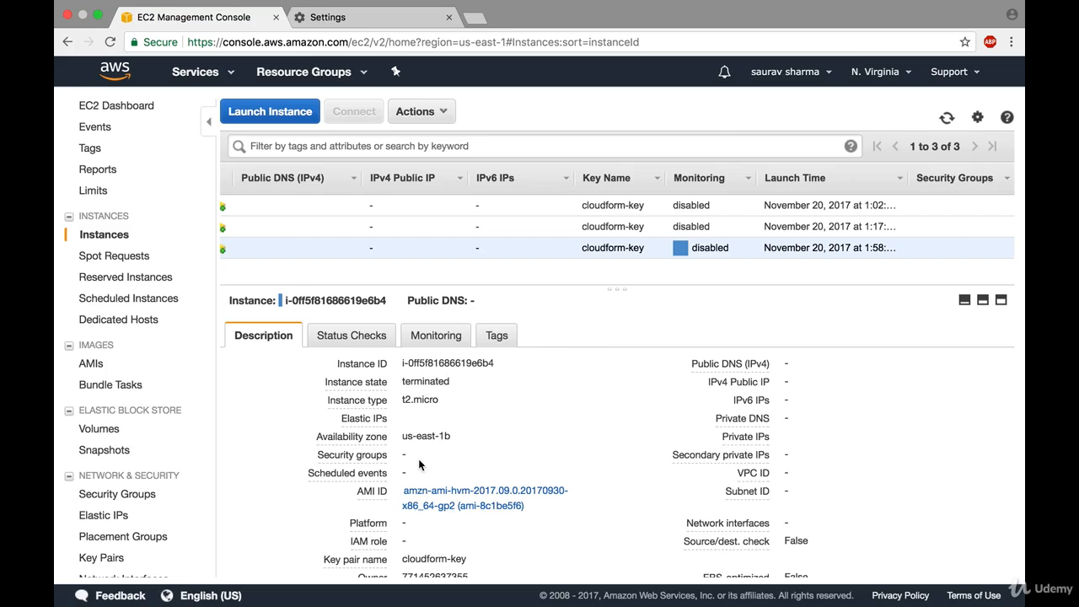
mouse_move(324, 460)
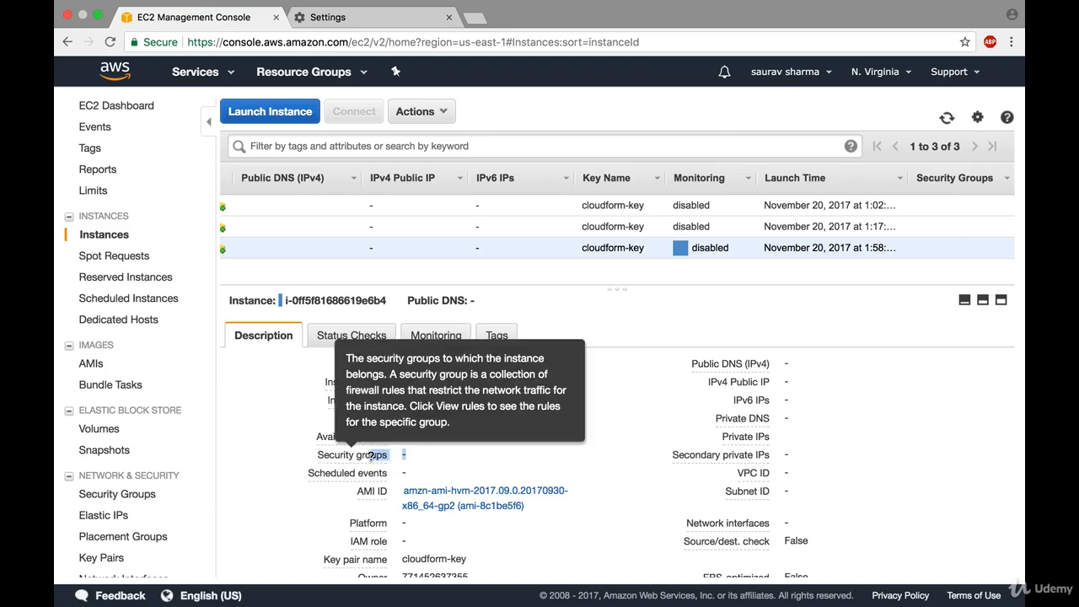